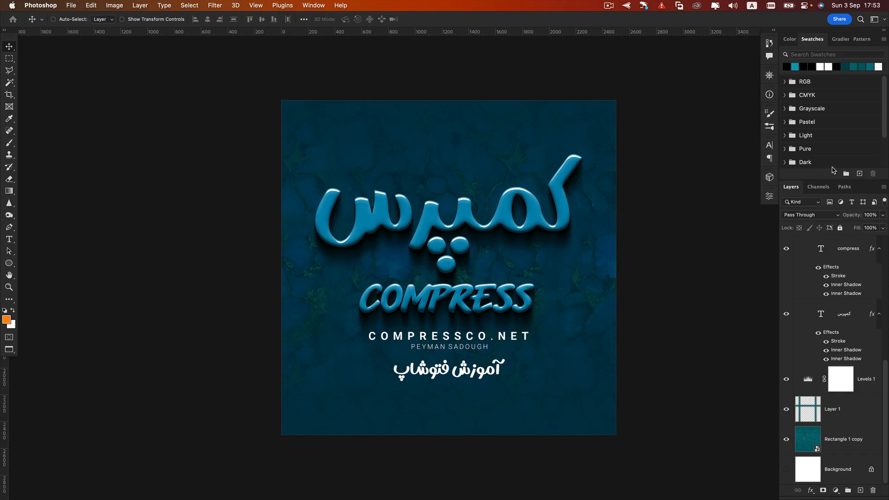
- Replace the large Persian heading with a Persian first name, keeping its existing layer effects
scroll(560, 223, right, 3)
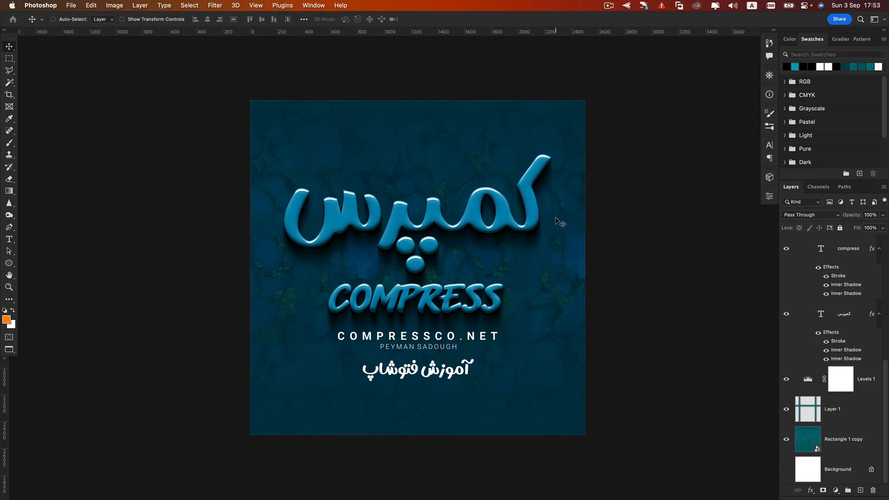
key(super)
double_click(499, 212)
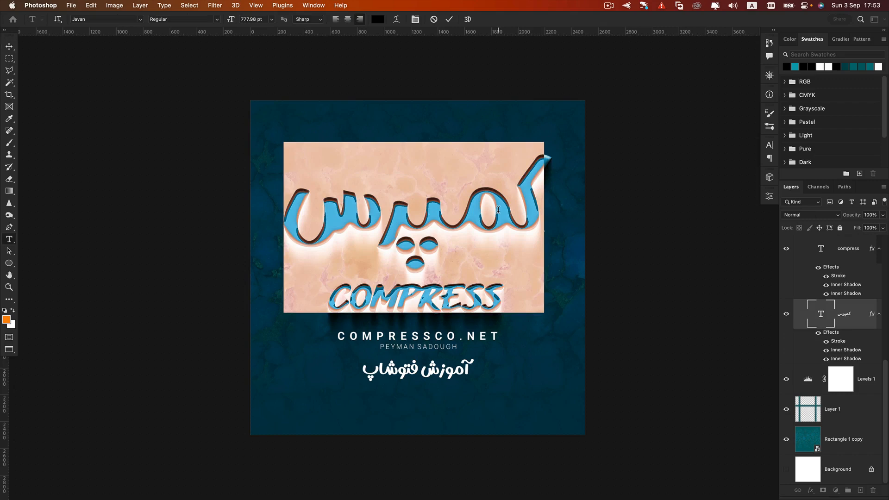
text('dlhk)
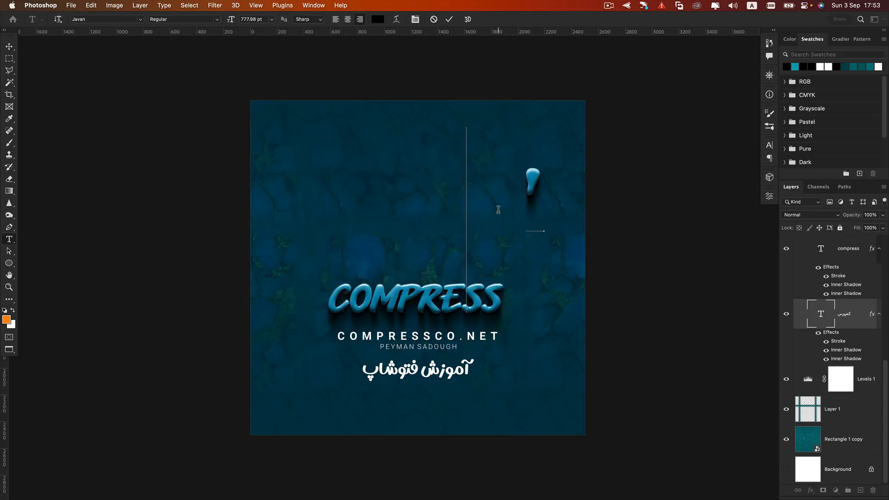
key(super+a)
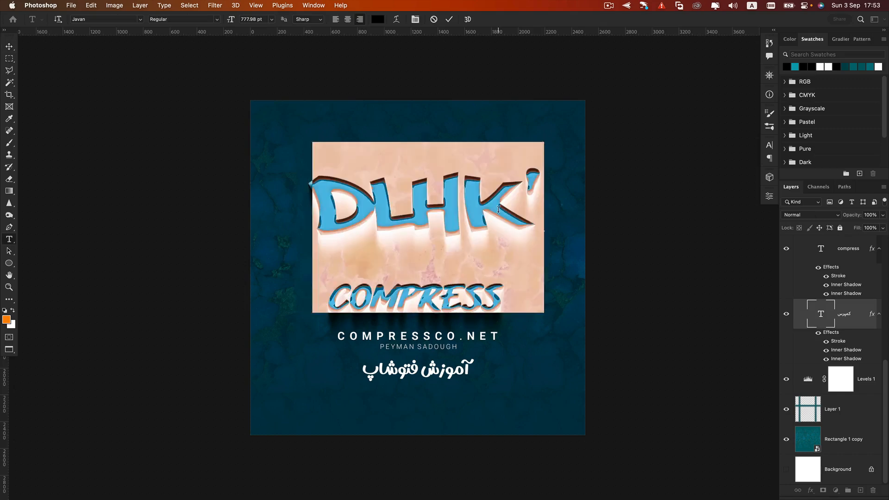
key(ctrl+space)
text(پ)
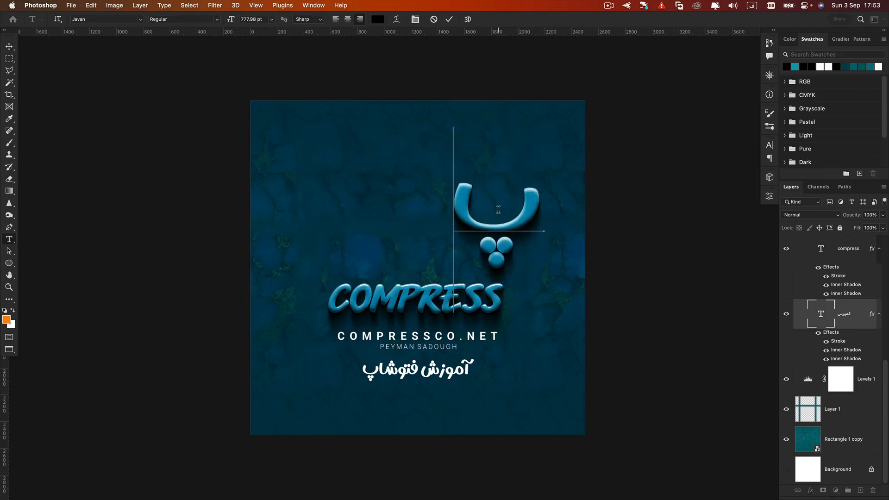
text(یمان)
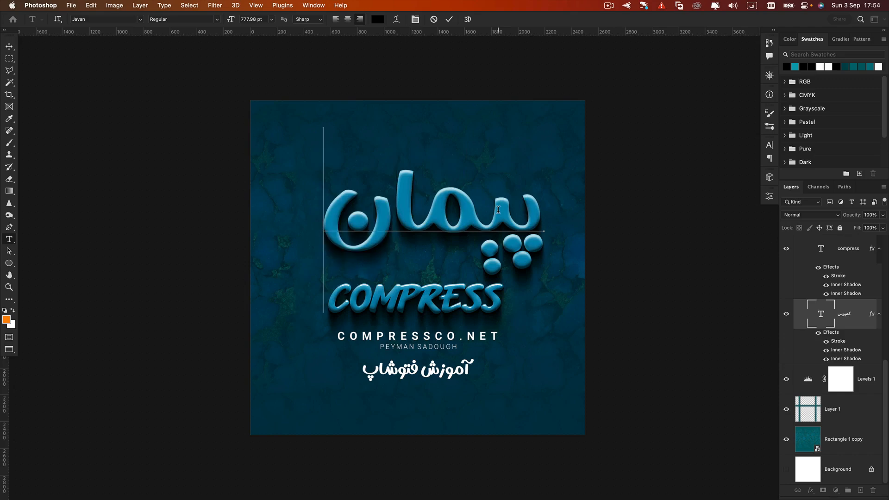
key(Escape)
key(v)
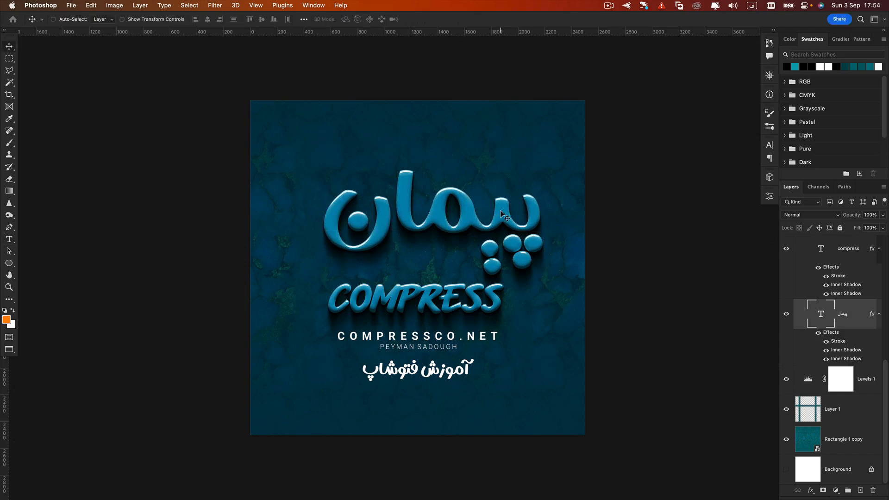
- Try an Inner Shadow angle of 108° on the large Persian text layer, then discard the layer style changes
double_click(839, 350)
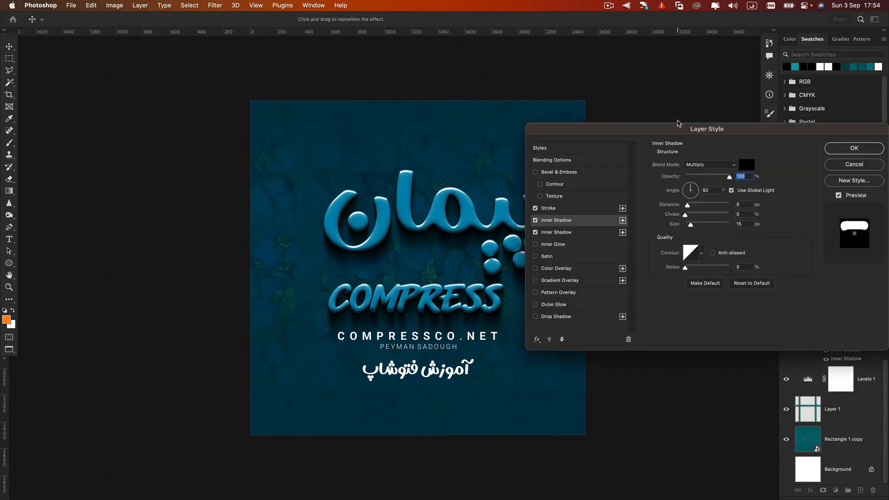
drag(651, 132, 682, 105)
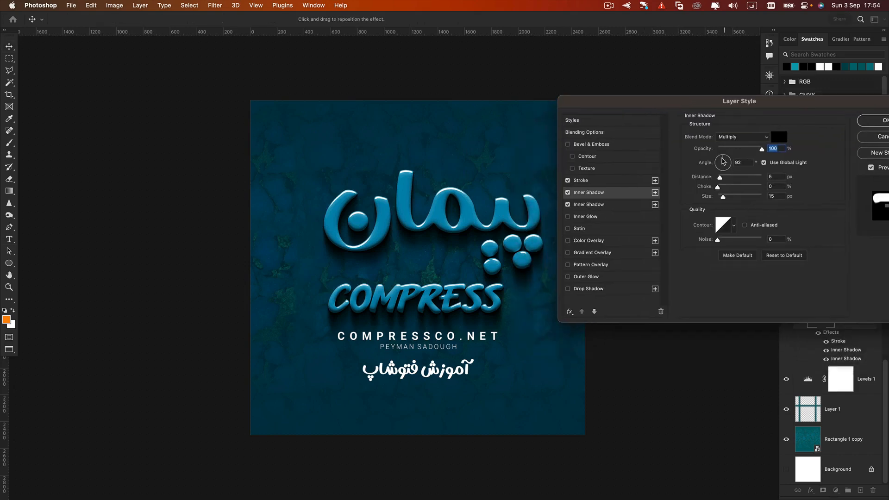
mouse_move(724, 161)
mouse_down()
mouse_move(716, 173)
mouse_move(728, 166)
mouse_move(724, 159)
mouse_move(722, 171)
mouse_move(722, 159)
mouse_up()
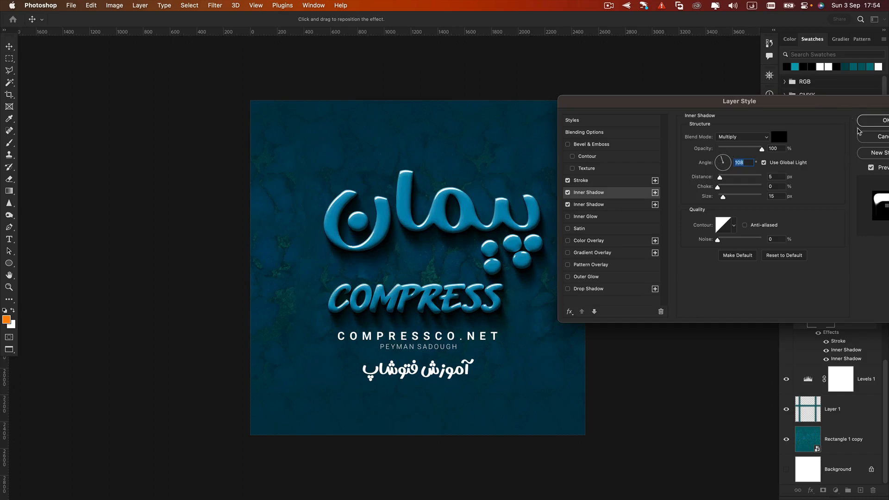
click(868, 137)
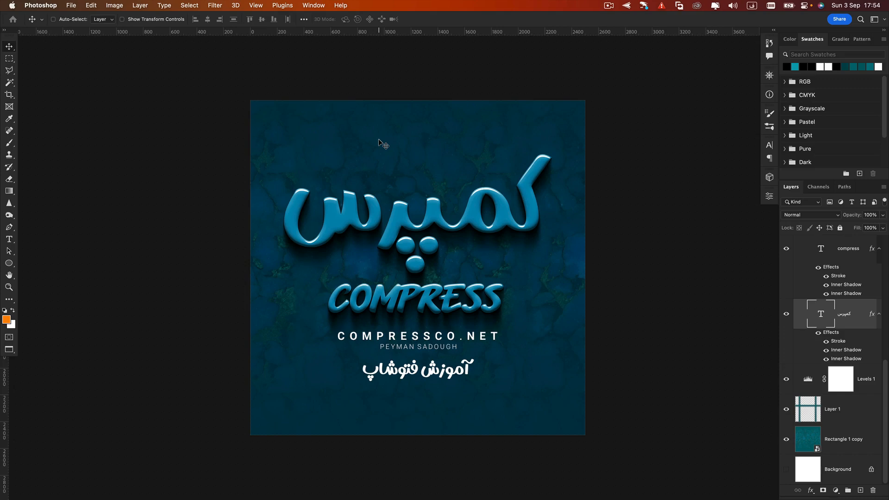
- Check the current canvas size, and create a new 1500 × 1500 pixel RGB document at 72 pixels/inch with a white background
key(super+alt+c)
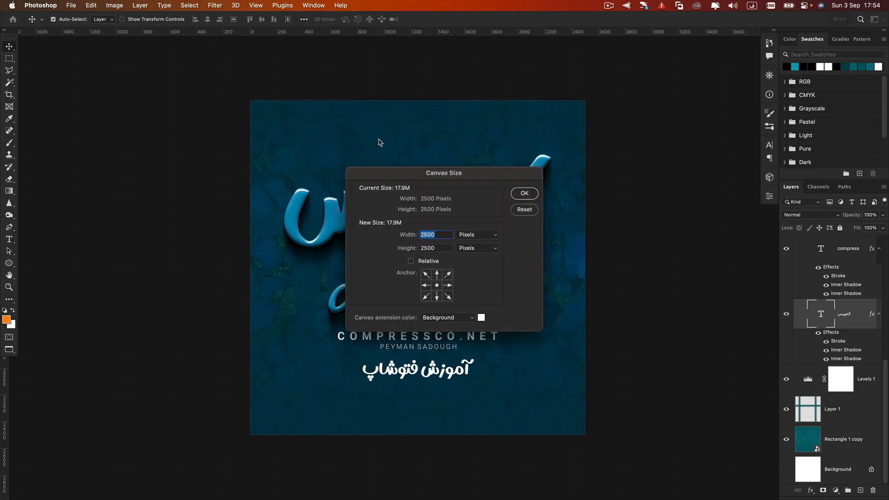
key(Escape)
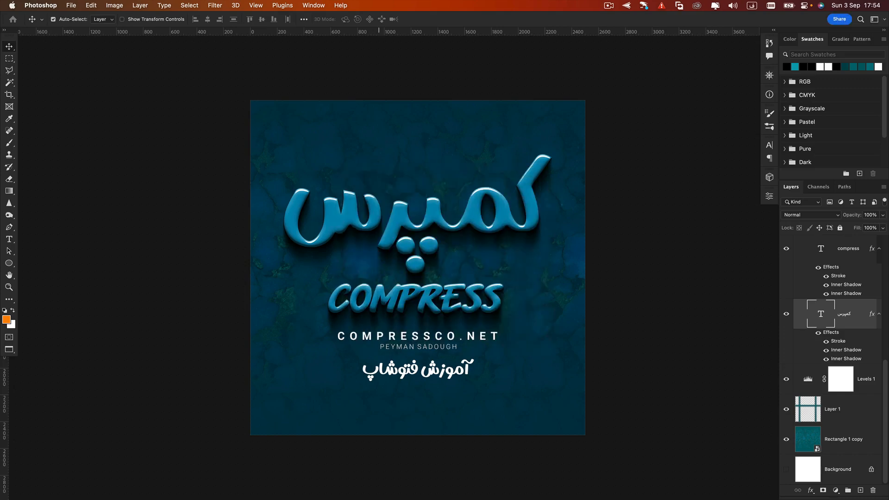
key(super)
key(super+n)
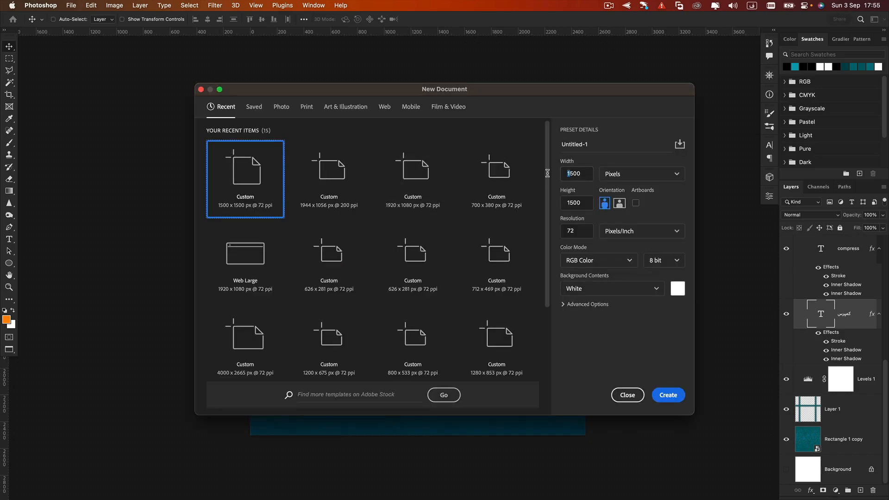
key(Tab)
click(569, 204)
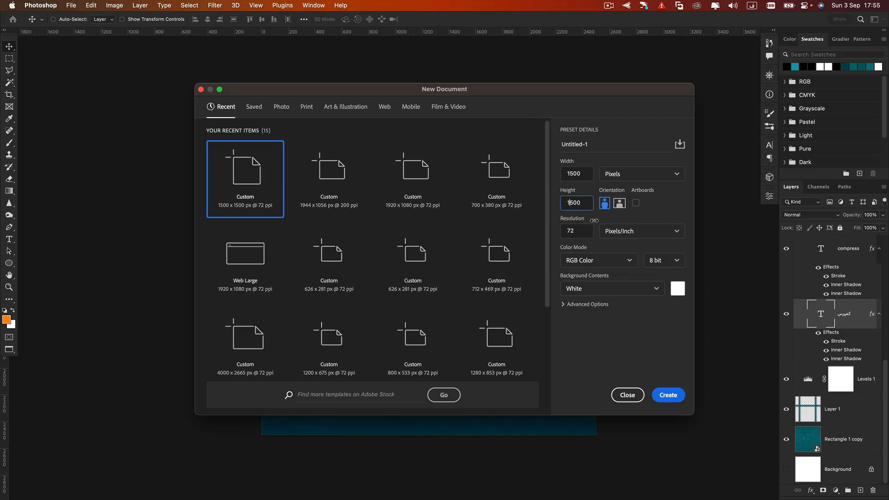
click(668, 395)
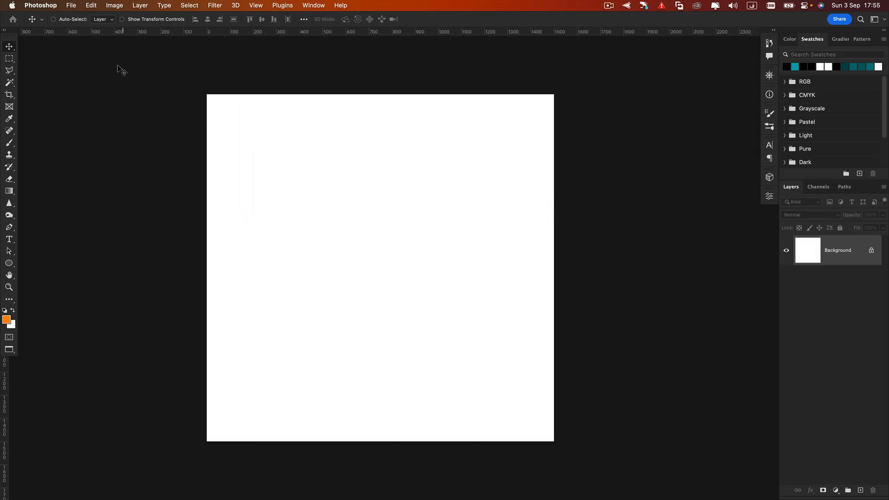
key(f)
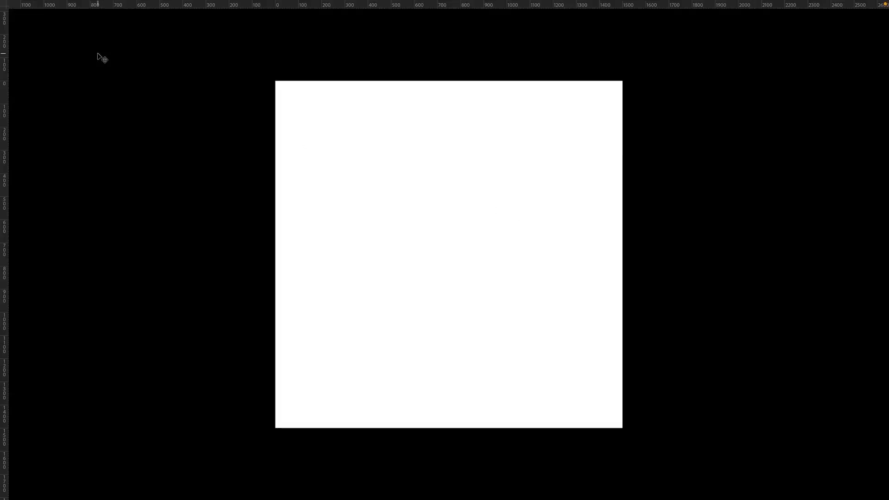
key(f)
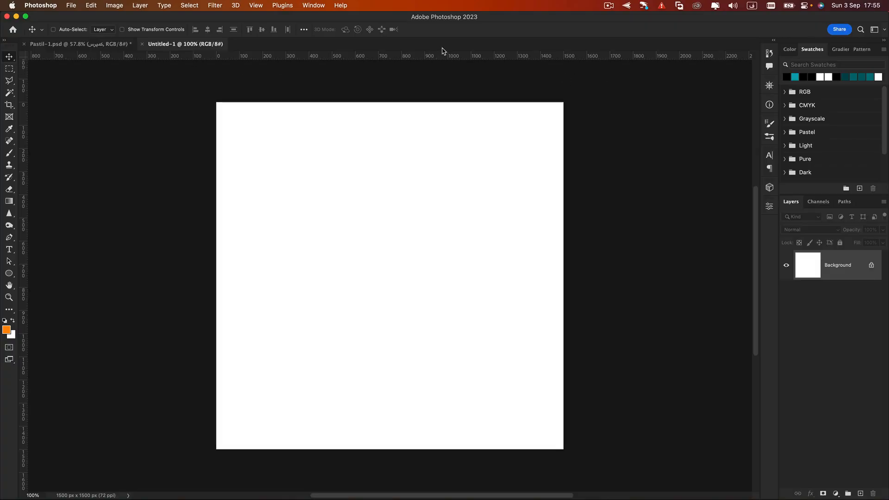
key(f)
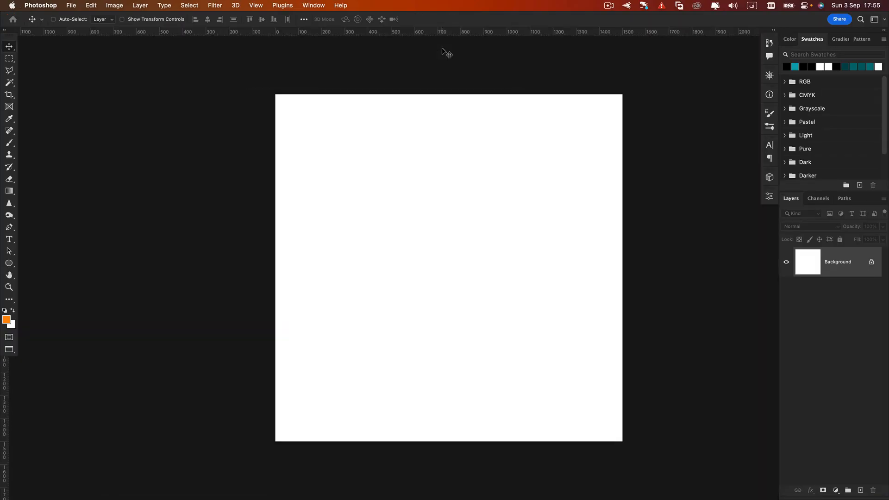
- Add the text "کمپرس" to the blank canvas in black Javan Regular at 102 pt
scroll(442, 49, right, 1)
scroll(442, 49, right, 2)
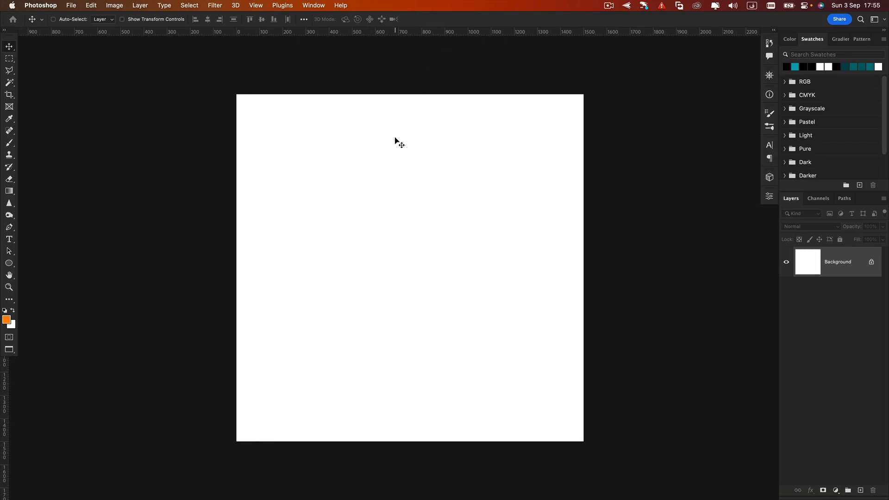
key(t)
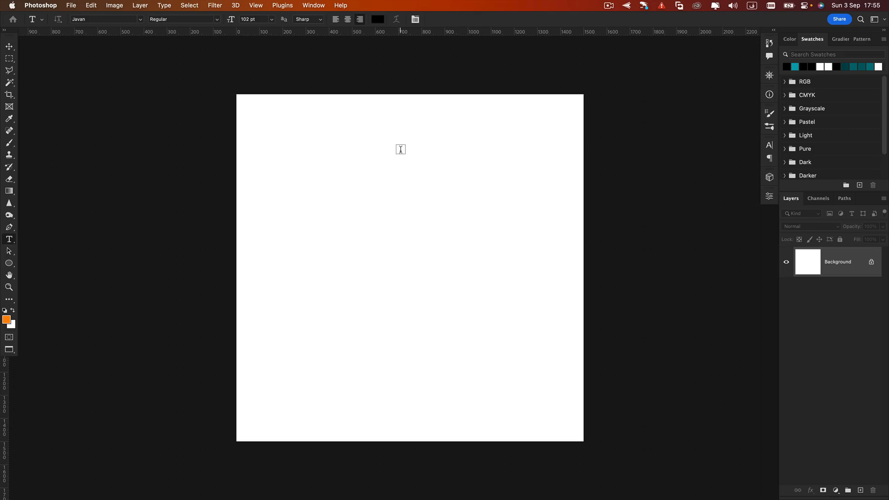
click(440, 232)
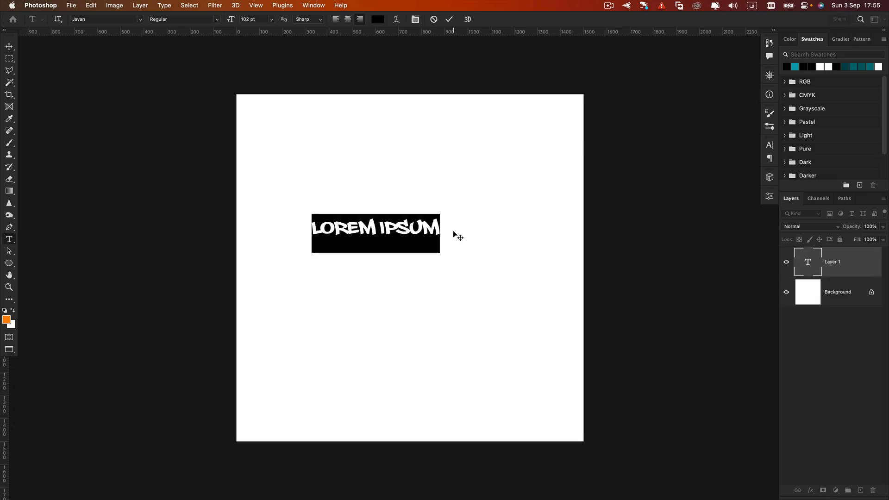
text(کم)
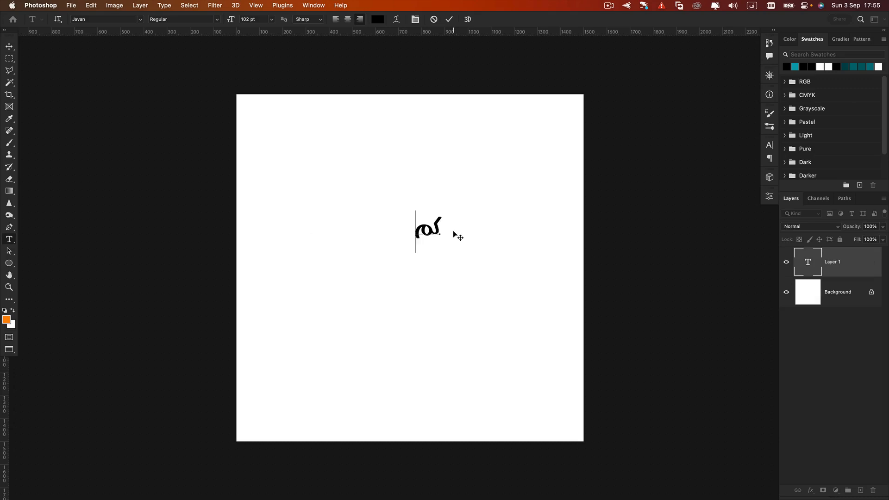
text(پرس)
click(454, 232)
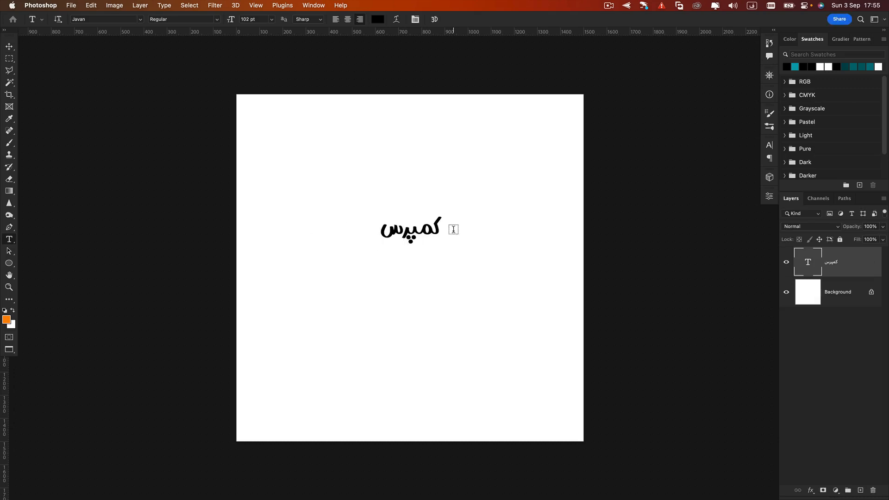
- Enlarge the word "کمپرس" to about 460 pt and centre it across the upper half of the canvas
key(super+t)
drag(441, 232, 504, 241)
key(Return)
- Add a separate text layer reading "compressco.net" below the Persian word
key(t)
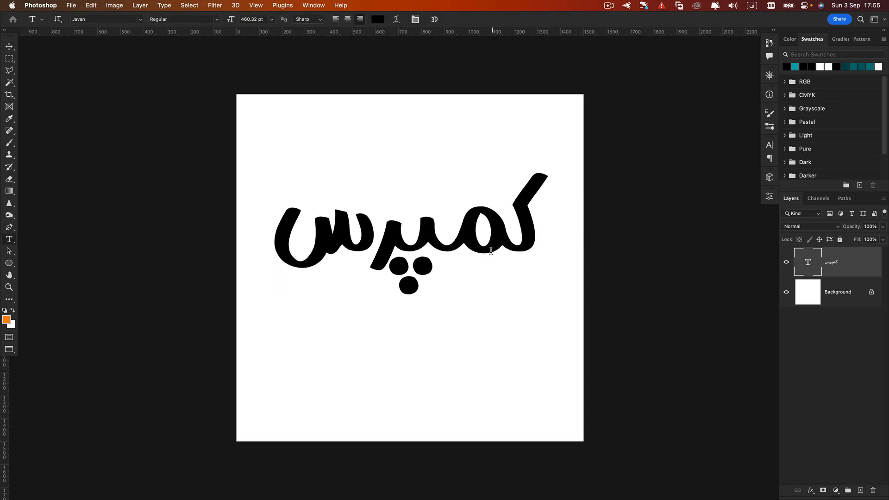
click(379, 357)
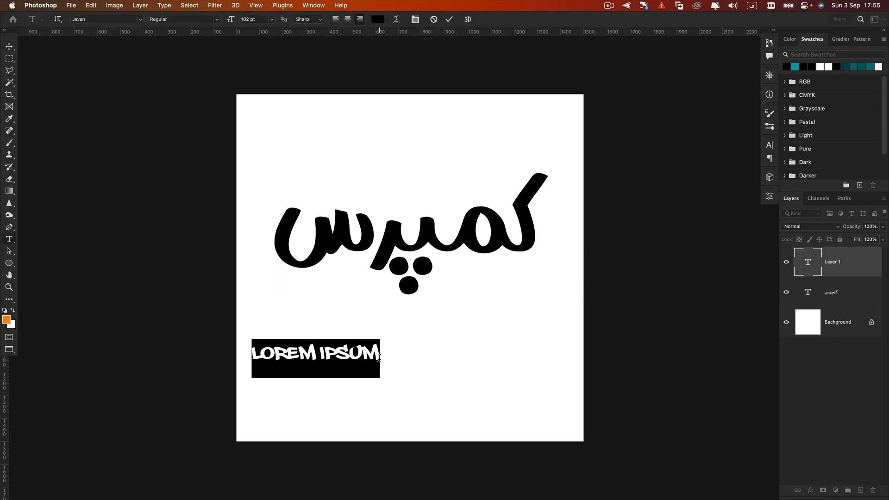
text(زخ)
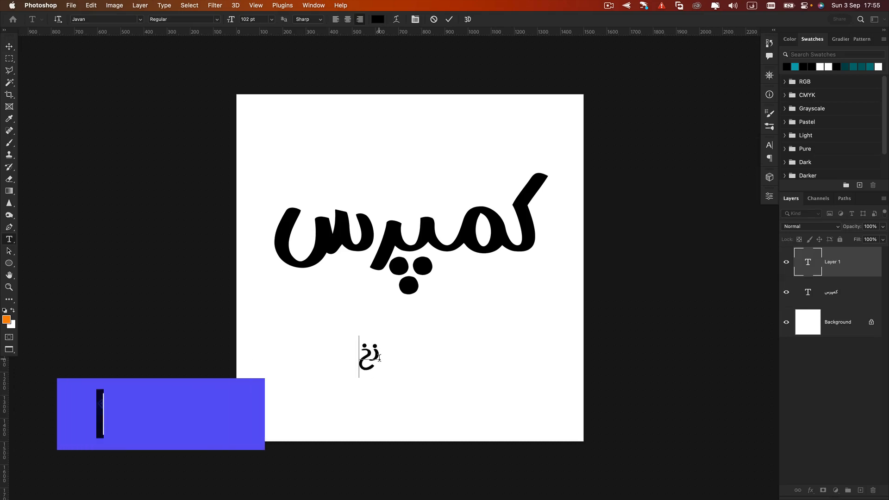
key(super+a)
key(ctrl+space)
text(COMP)
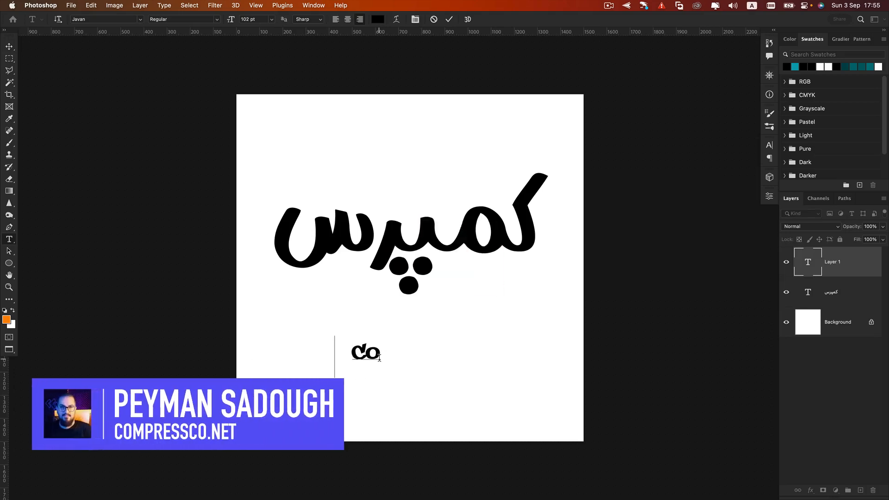
text(RESSCO)
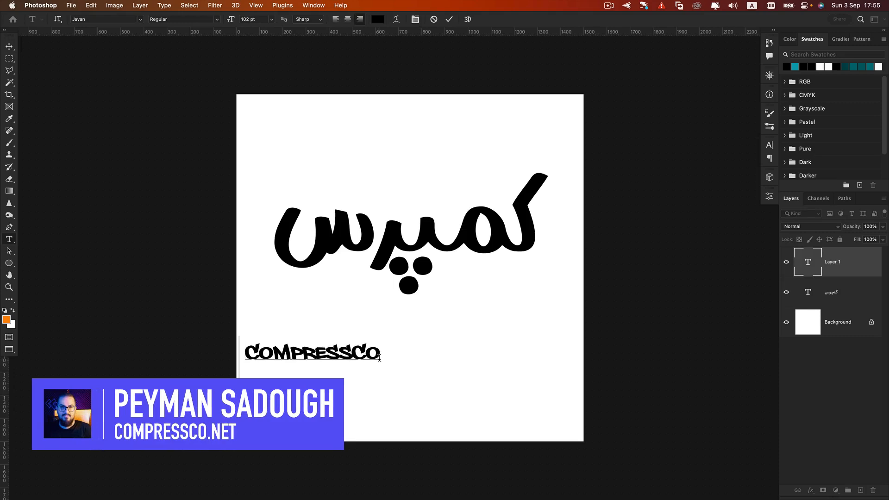
text(.net)
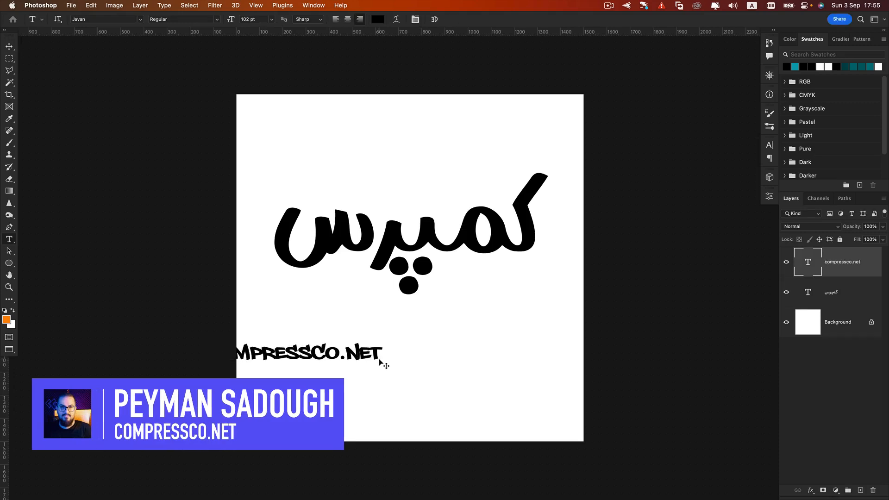
- Move the "compressco.net" text so it sits centred beneath the Persian word
key(super+t)
drag(370, 355, 488, 351)
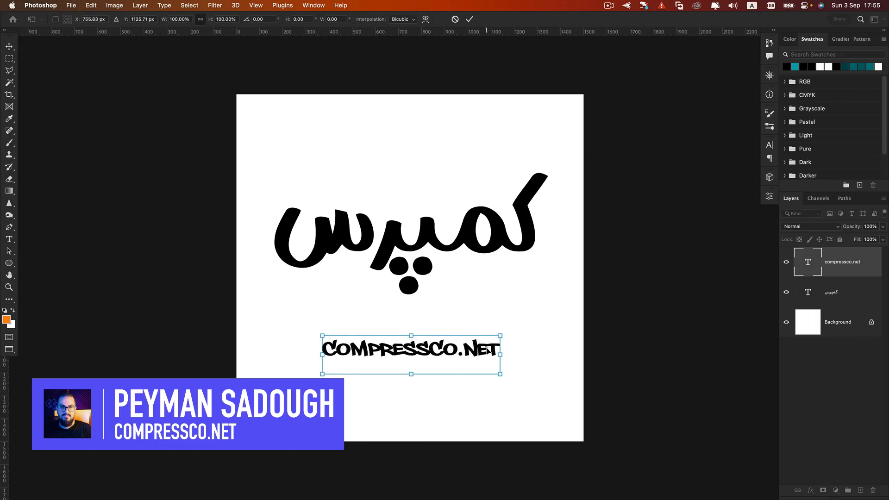
key(Return)
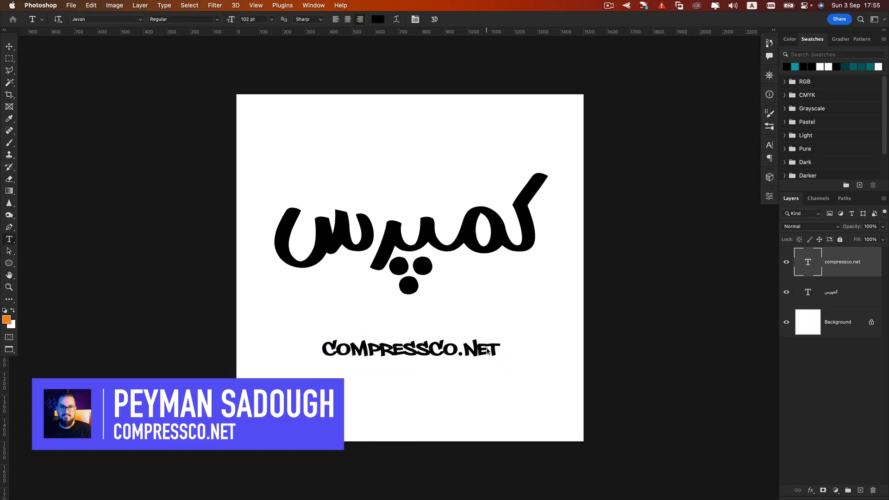
- Centre-align the "compressco.net" text and set its font to MorabbaVF
click(351, 21)
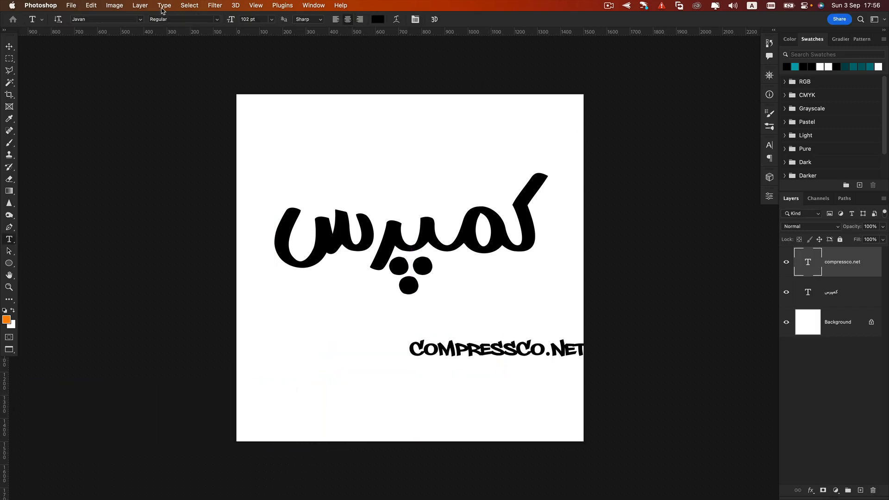
click(140, 20)
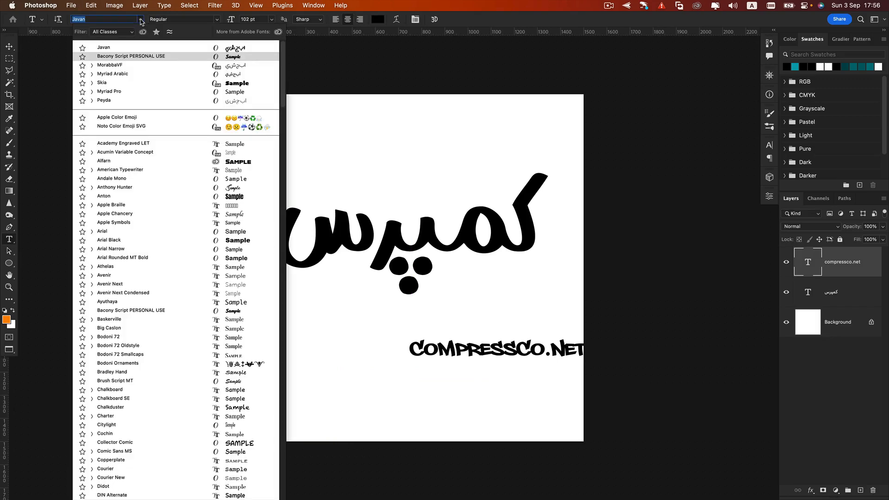
click(121, 67)
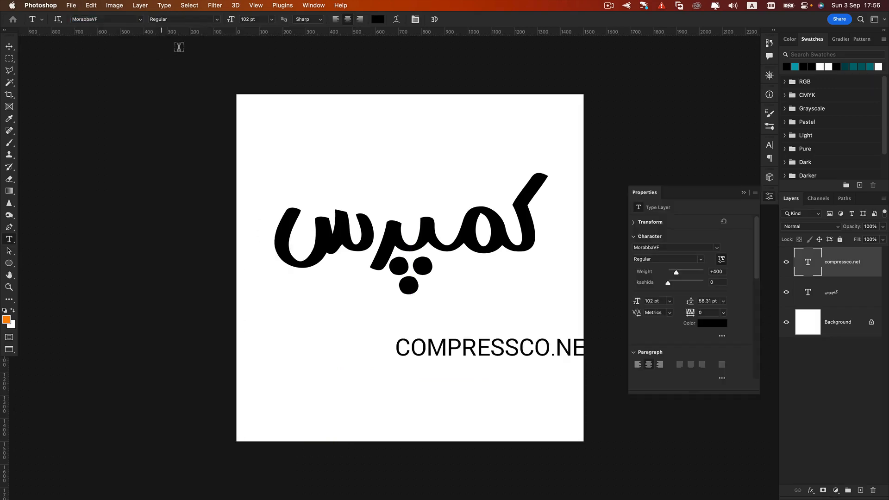
- Set the "compressco.net" text to Bold and move it so it sits centred beneath the Persian word
click(216, 21)
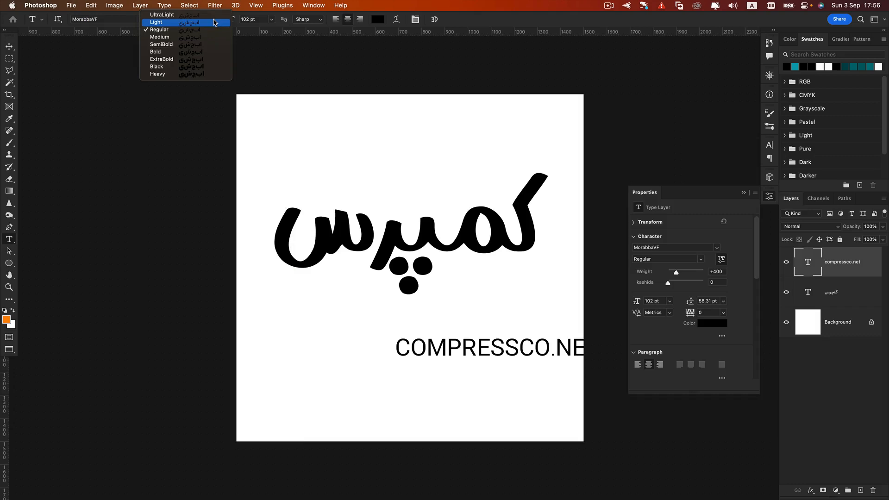
click(180, 53)
key(v)
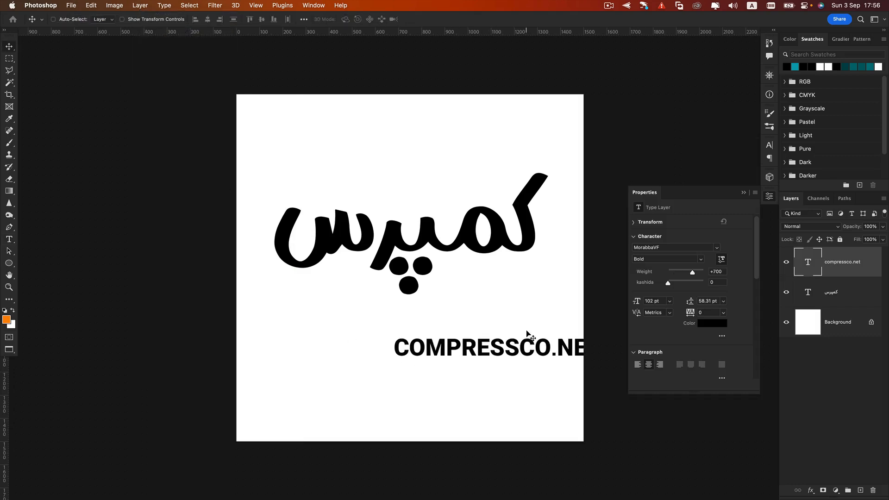
drag(527, 332, 431, 354)
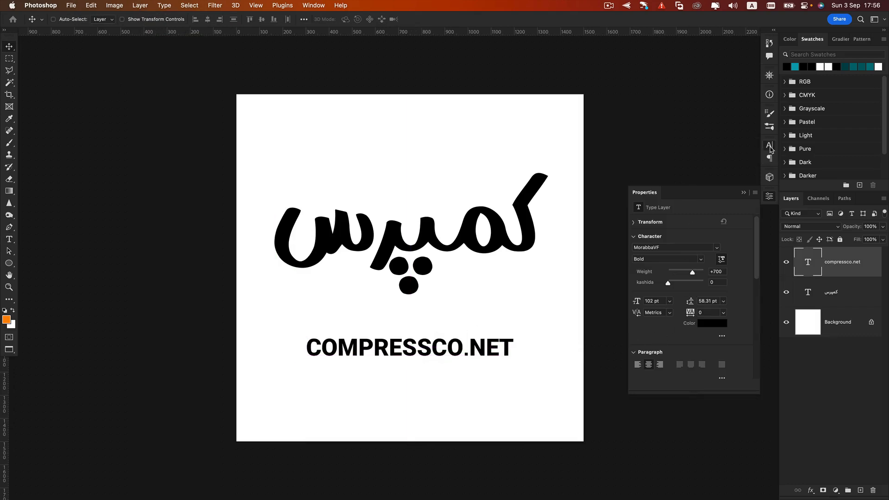
- Set the "compressco.net" text's tracking to 300 and scale it down to about 68 pt
click(771, 148)
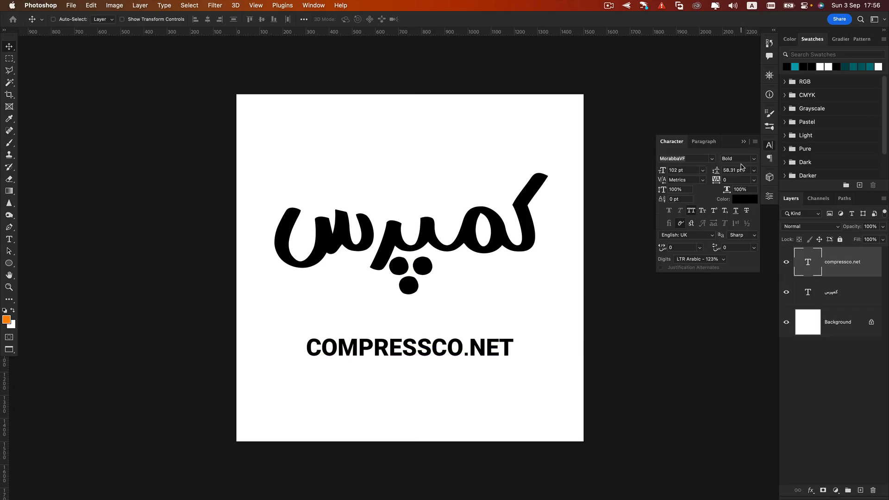
drag(717, 182, 728, 183)
key(super+t)
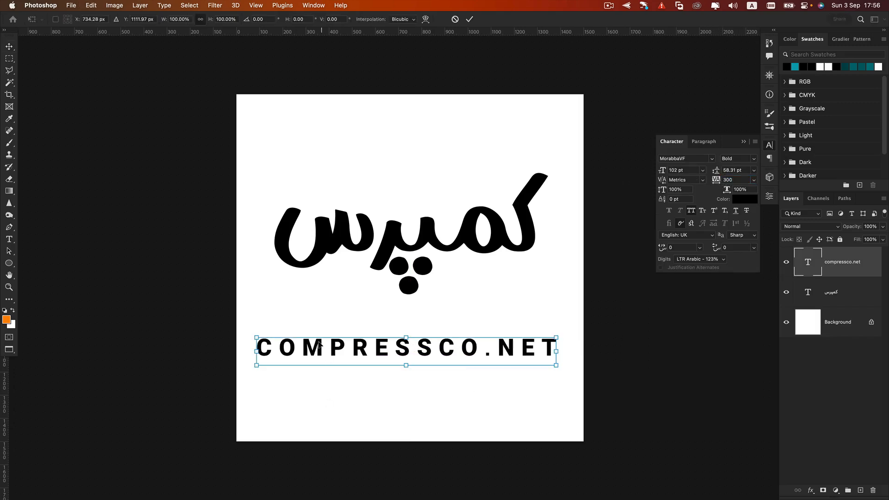
drag(406, 365, 408, 355)
key(Return)
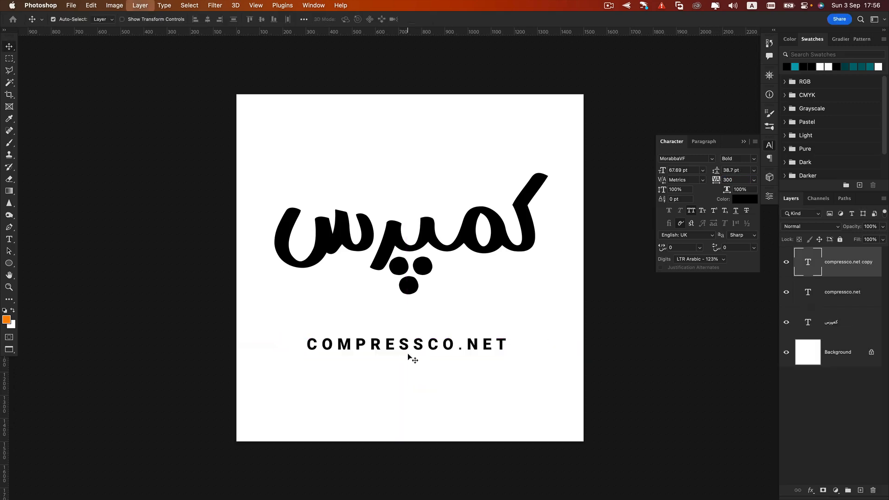
- Duplicate the "compressco.net" text directly below itself and replace the copy's wording with the designer's full name
key(super+j)
drag(410, 344, 412, 360)
double_click(411, 355)
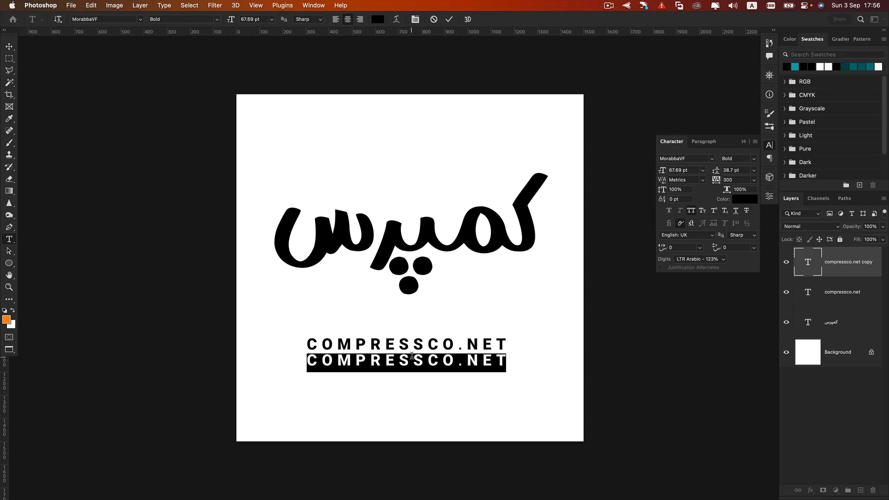
text(PEYMAN)
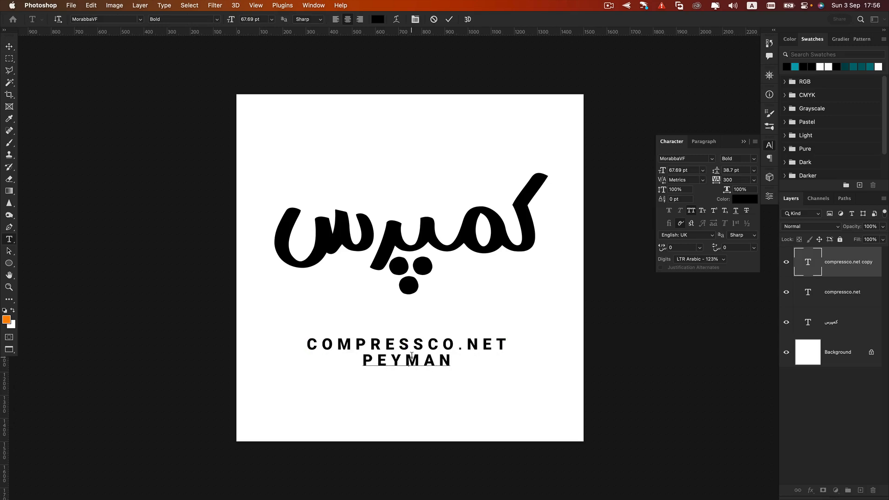
text( SADOUGH)
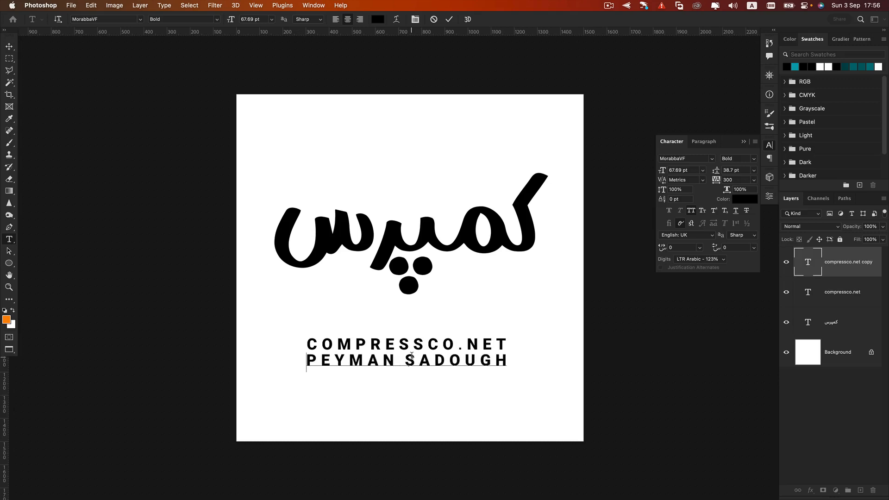
key(super+Return)
key(v)
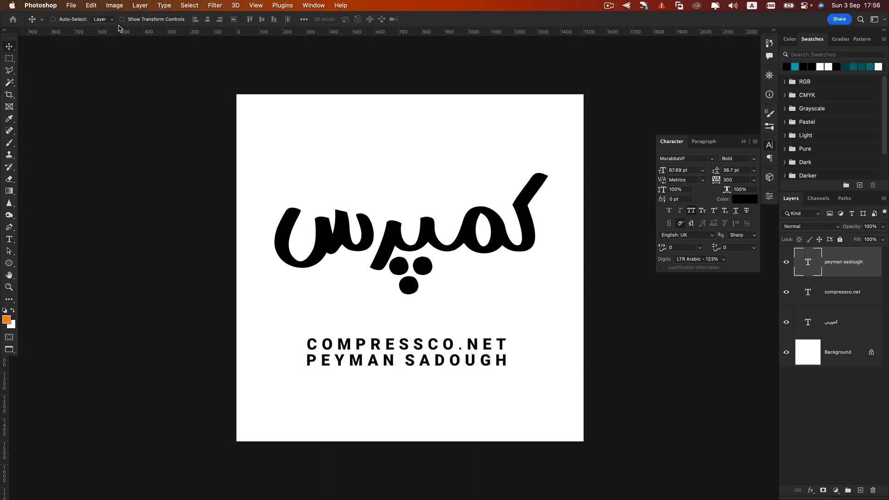
- Set the designer's name line to the Light weight and scale it down to about 44 pt
key(t)
click(217, 21)
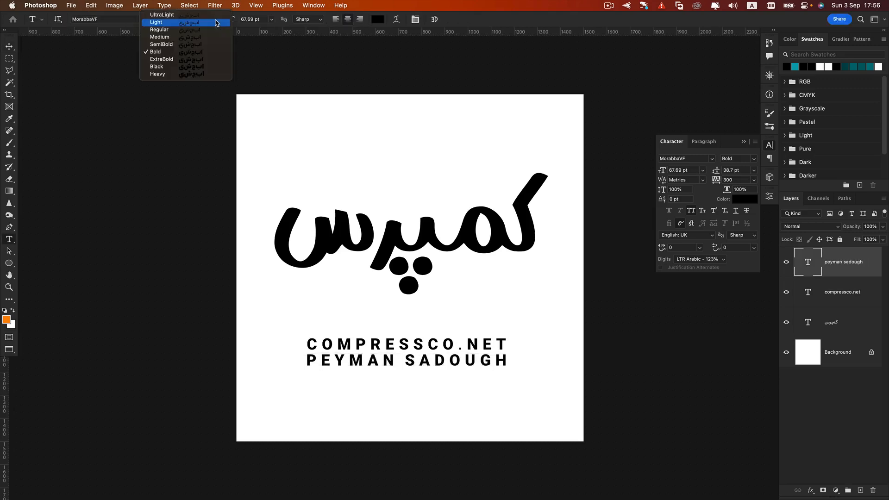
click(161, 14)
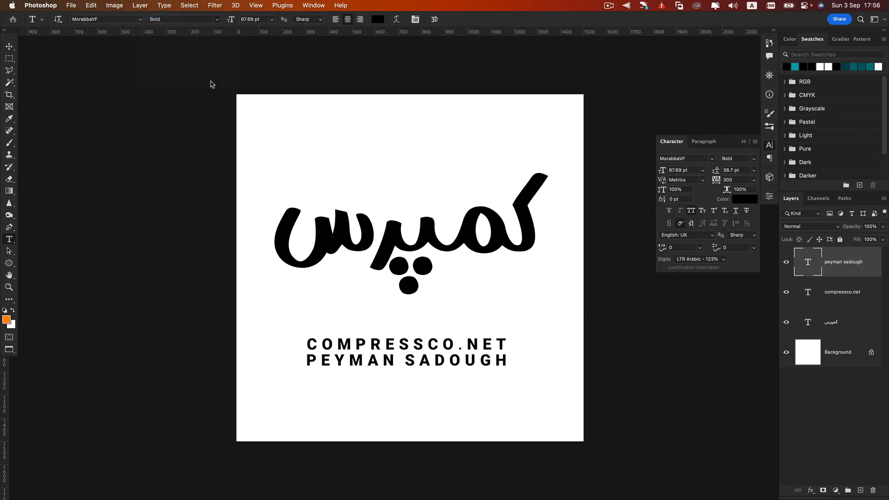
key(super+t)
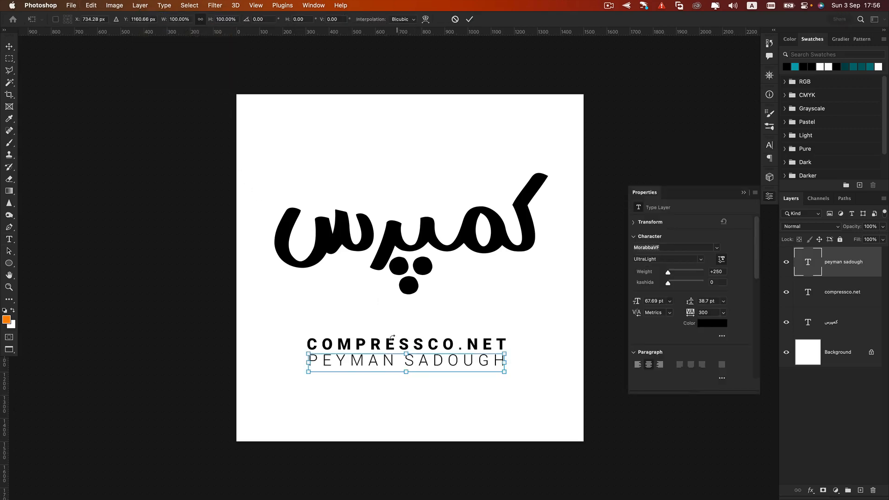
drag(407, 370, 406, 366)
key(Return)
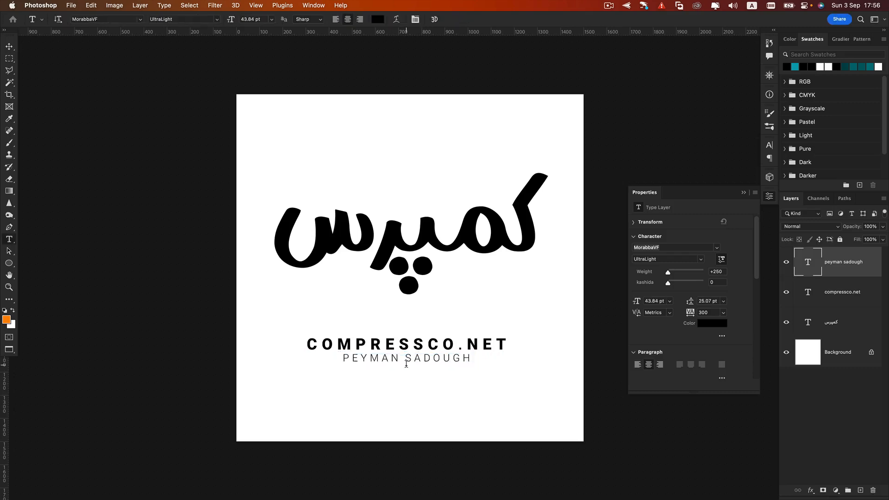
click(217, 19)
click(205, 23)
click(9, 46)
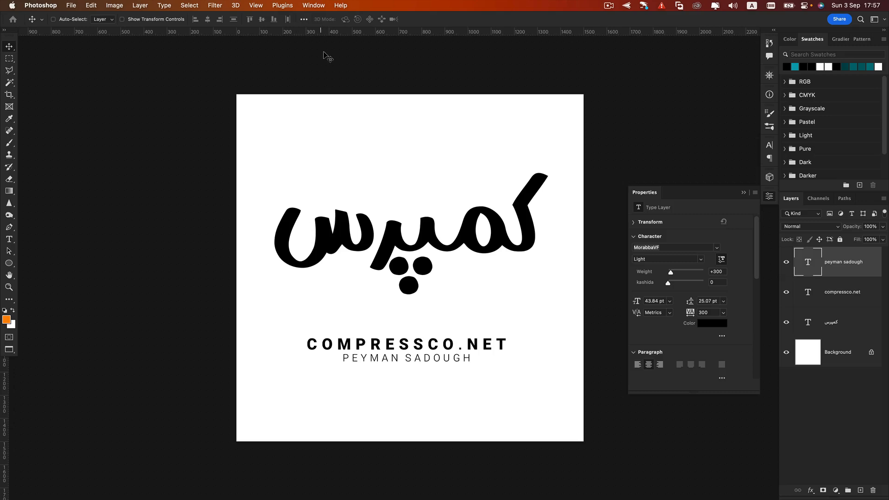
- Select all three text layers and set their paragraph alignment to centred
key(super)
drag(338, 57, 451, 387)
key(t)
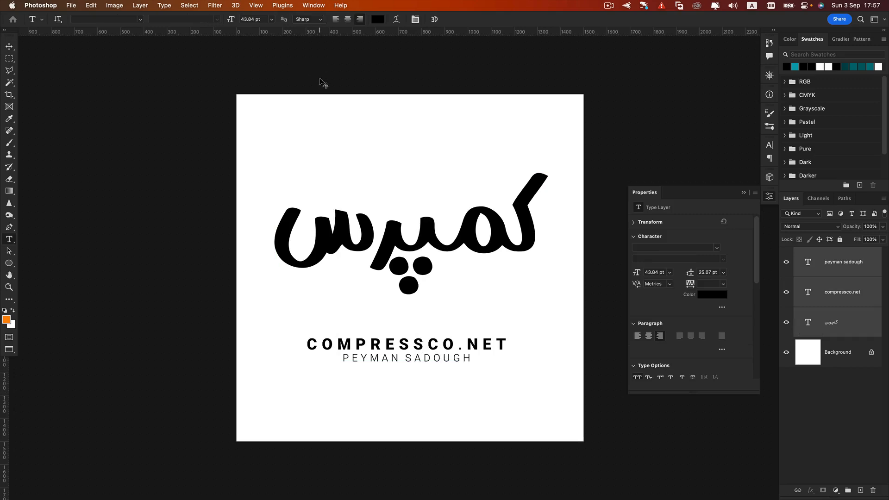
key(v)
drag(302, 60, 479, 431)
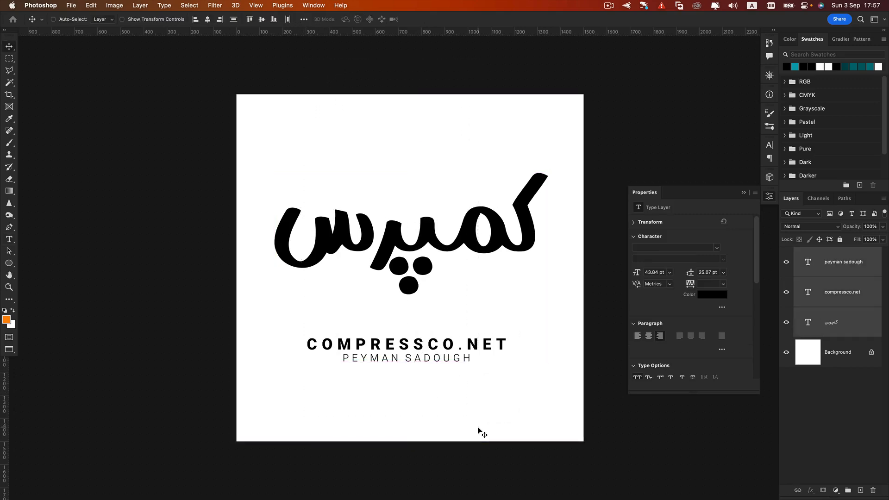
key(t)
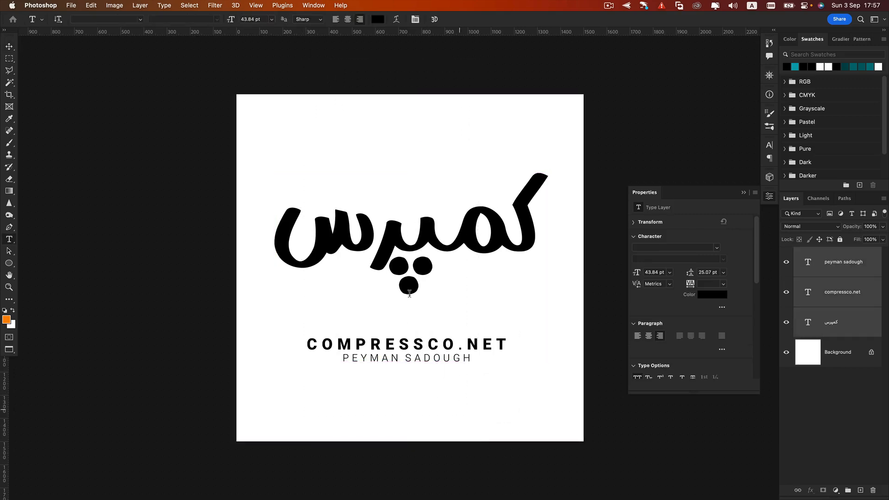
click(347, 19)
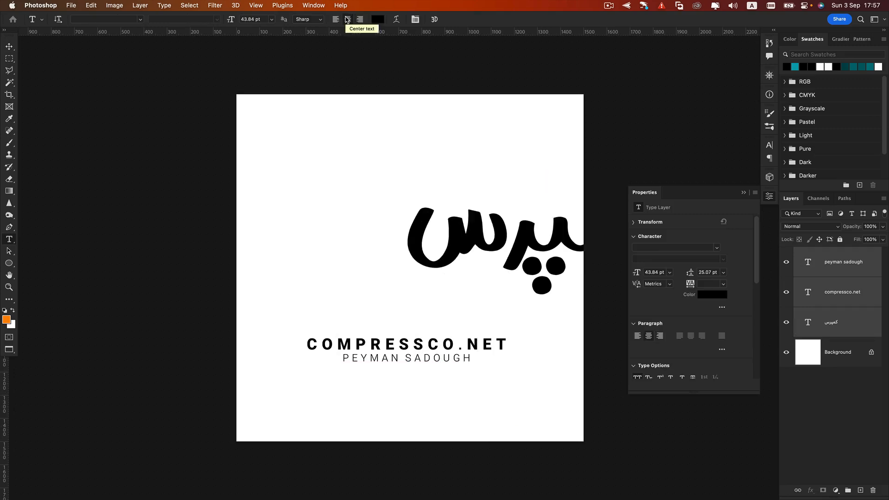
- Align the three text layers to the horizontal centre of the whole canvas, leaving no selection active
key(v)
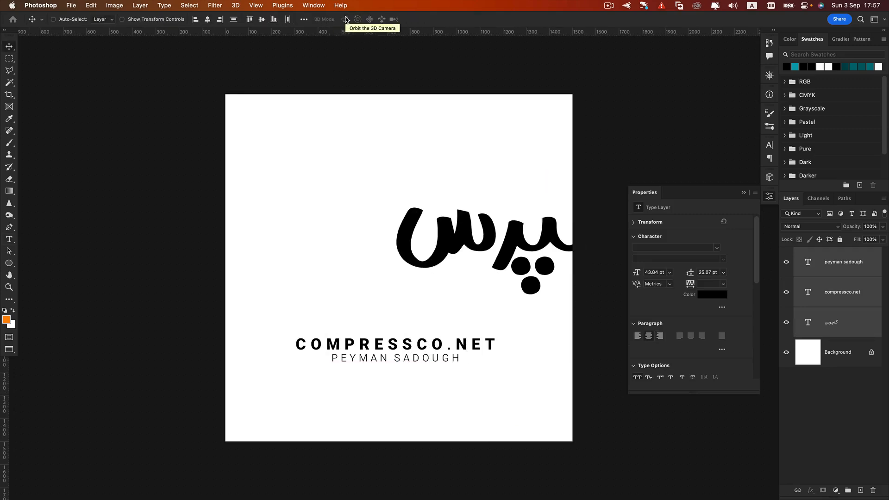
click(207, 20)
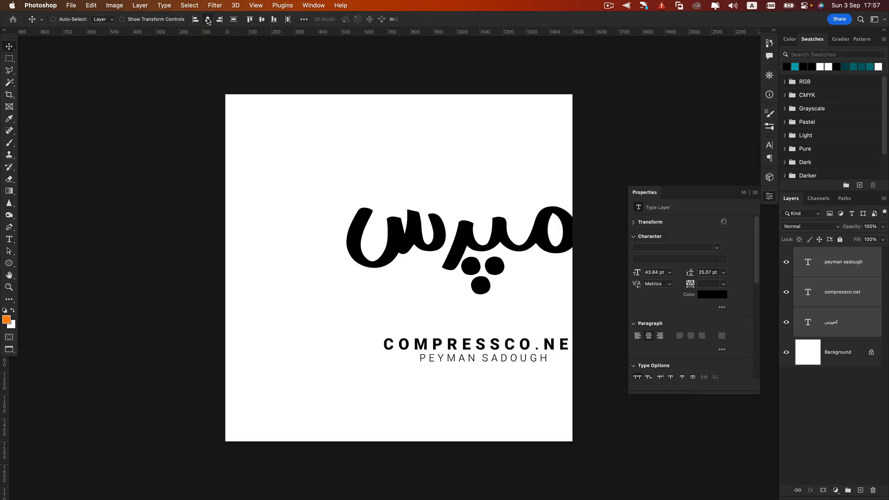
key(super+a)
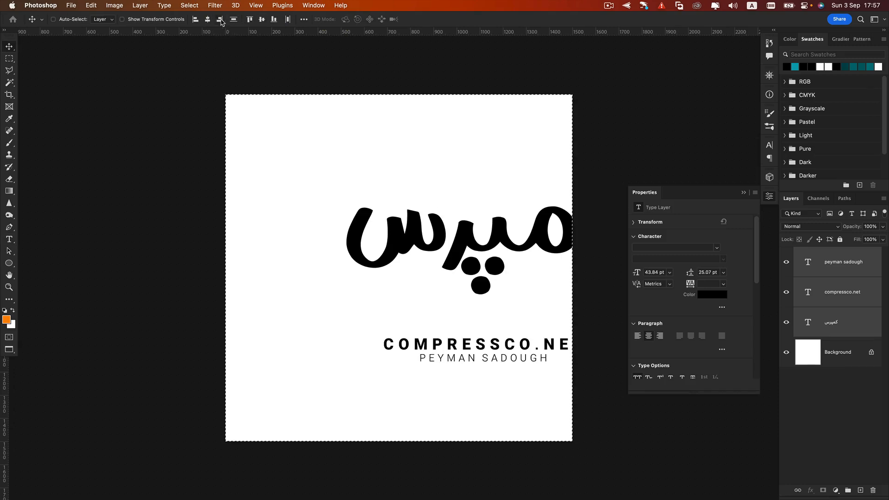
click(207, 19)
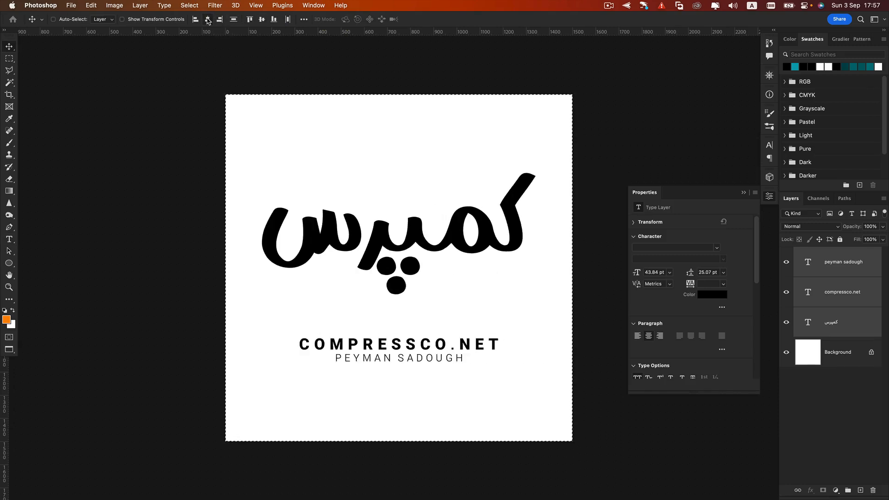
key(super+d)
- Move the "کمپرس" layer to the top of the layer stack and open its layer style settings
click(845, 319)
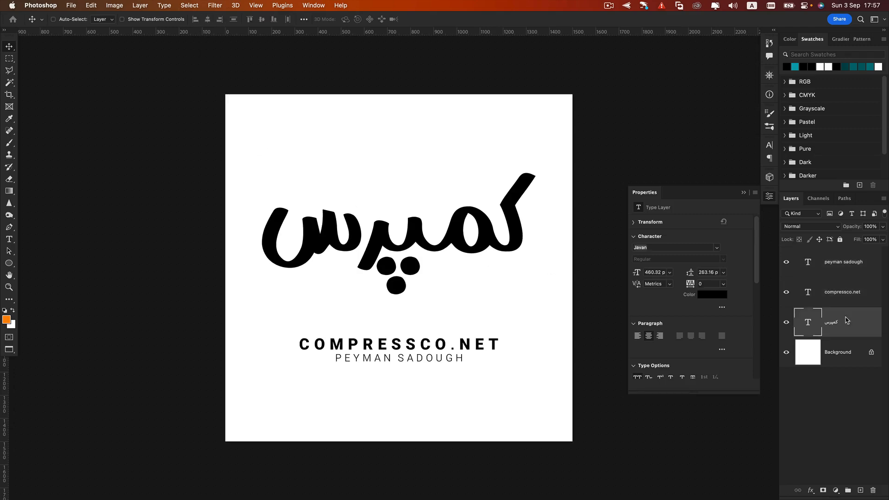
drag(846, 320, 844, 257)
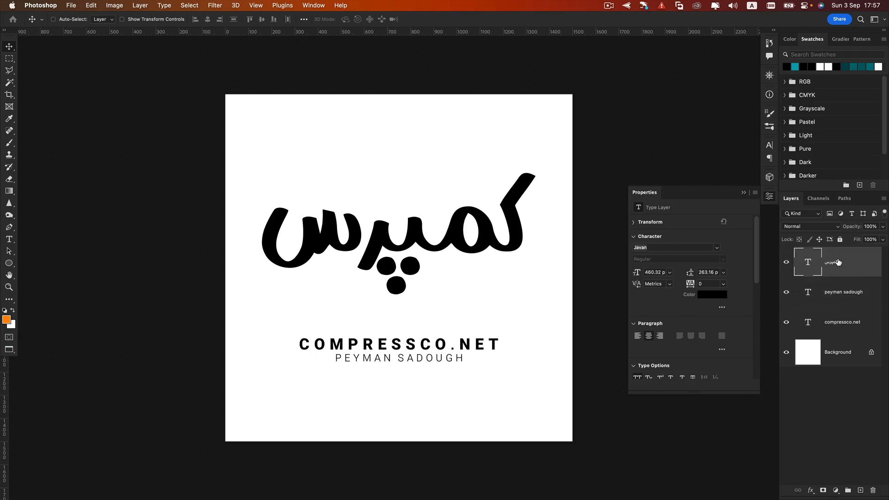
double_click(855, 263)
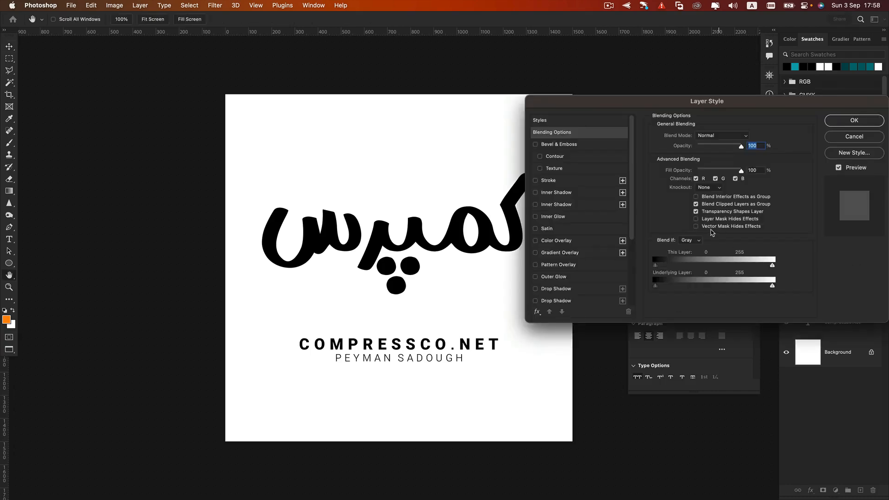
scroll(617, 224, down, 5)
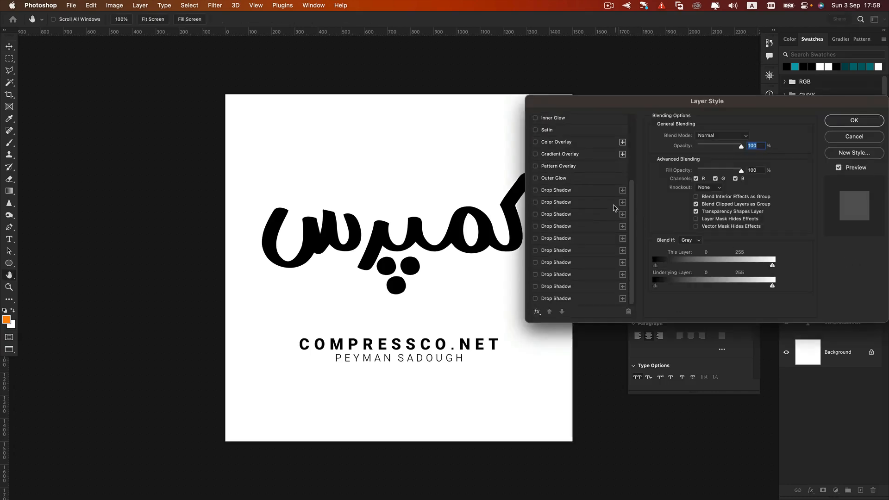
scroll(603, 260, up, 5)
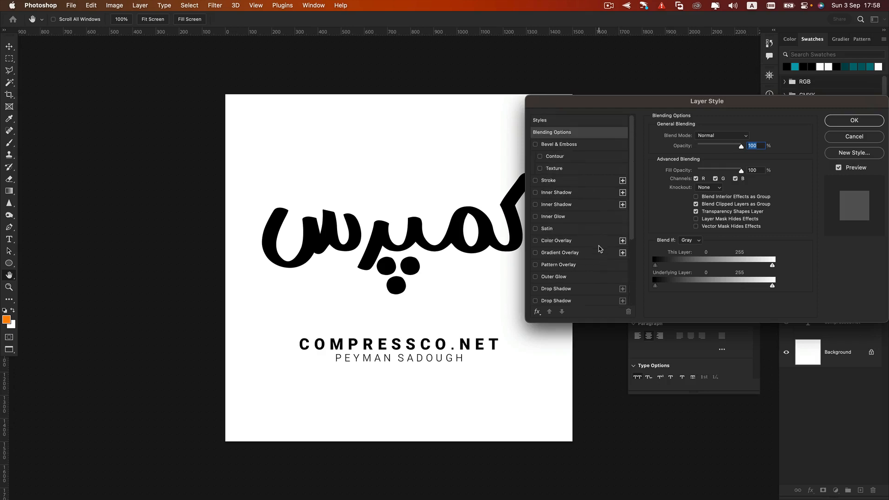
scroll(600, 250, down, 5)
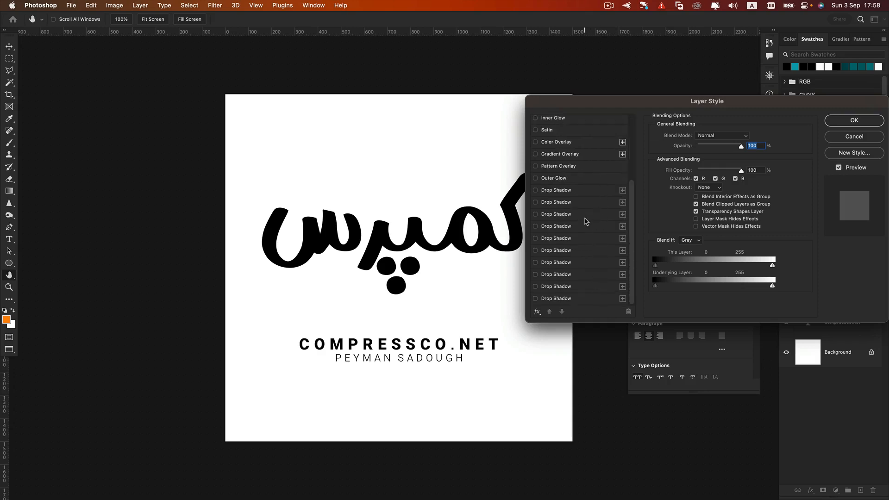
scroll(580, 205, up, 5)
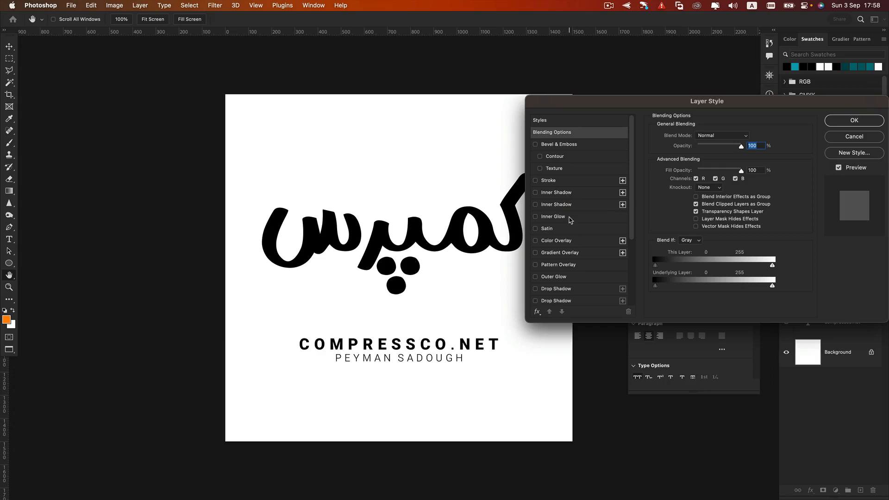
- Try an Inner Glow on the Persian word with 100% opacity, 24 px size and 14% choke, comparing the Center source with Edge
click(571, 220)
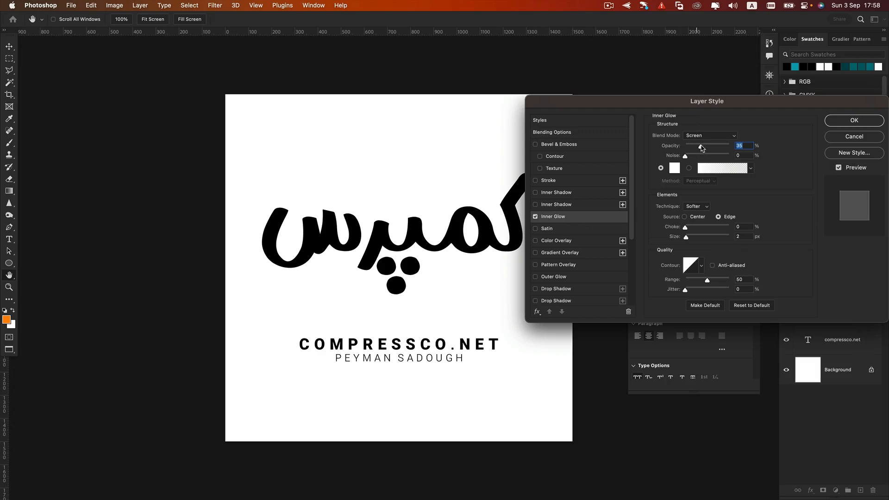
drag(701, 149, 762, 152)
mouse_move(686, 237)
mouse_down()
mouse_move(700, 236)
mouse_move(692, 229)
mouse_up()
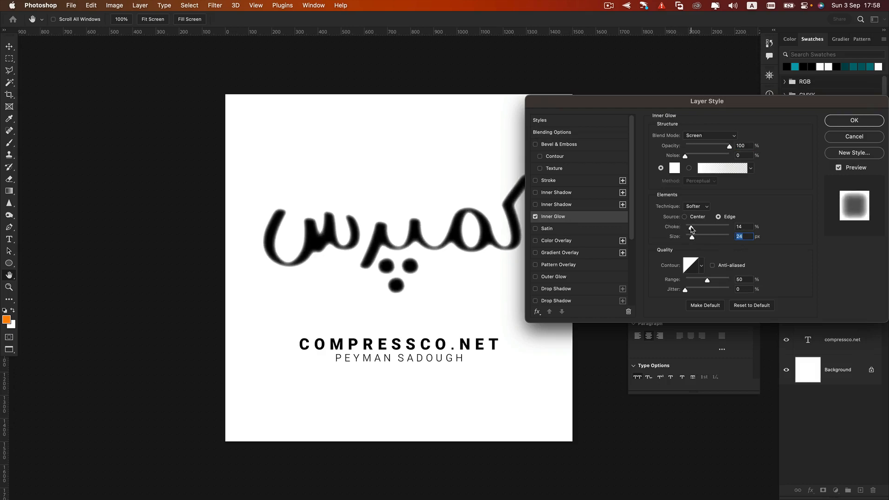
click(691, 228)
click(684, 217)
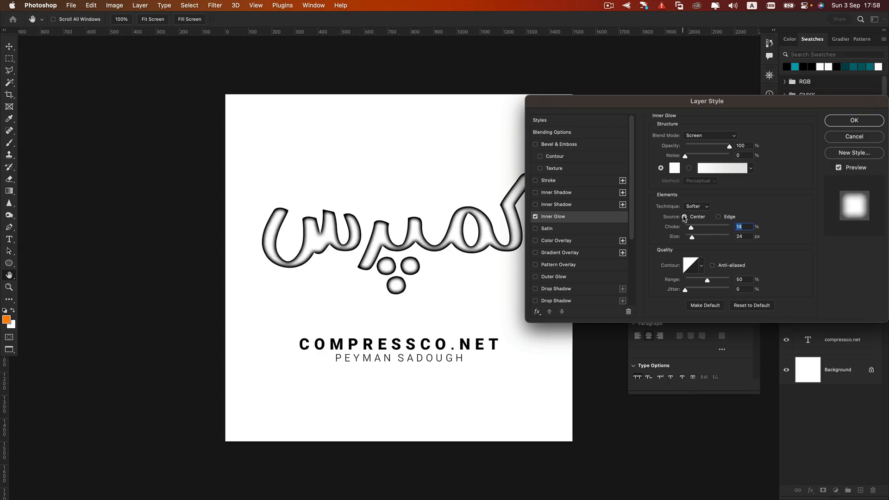
click(719, 217)
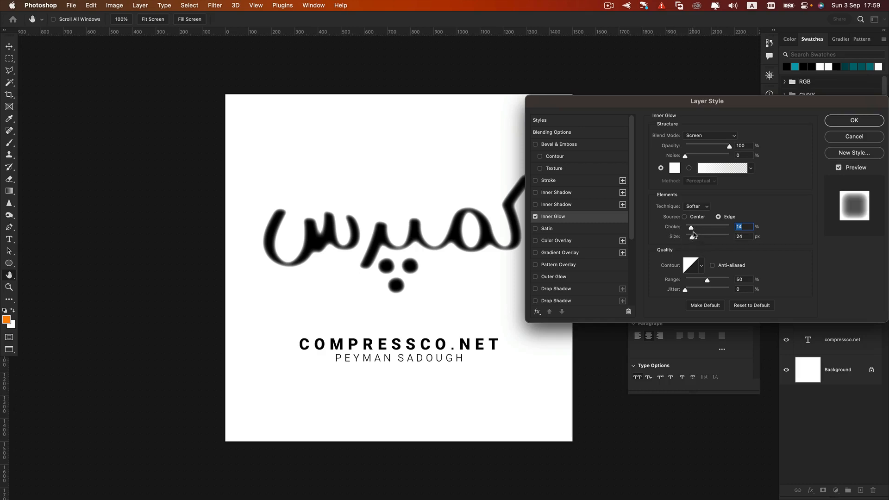
- Try the edge Inner Glow with 0% choke and 21 px size, and turn the effect off again
drag(693, 237, 686, 227)
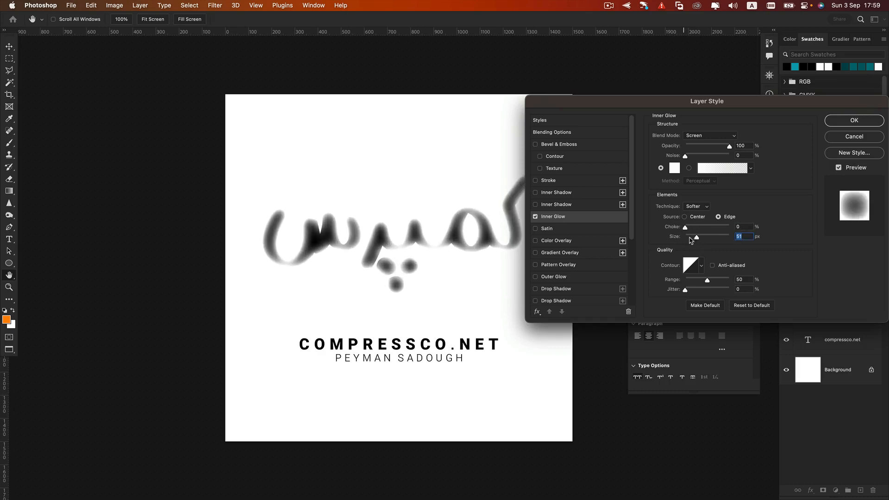
drag(697, 237, 692, 238)
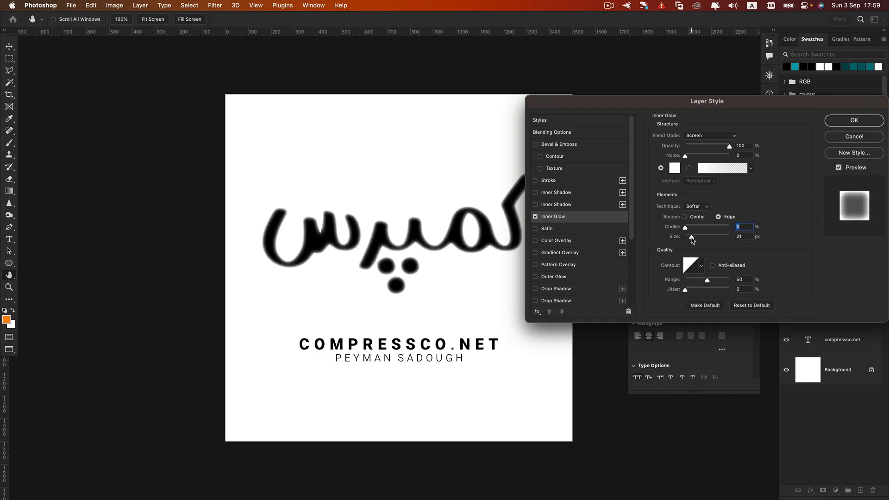
click(702, 267)
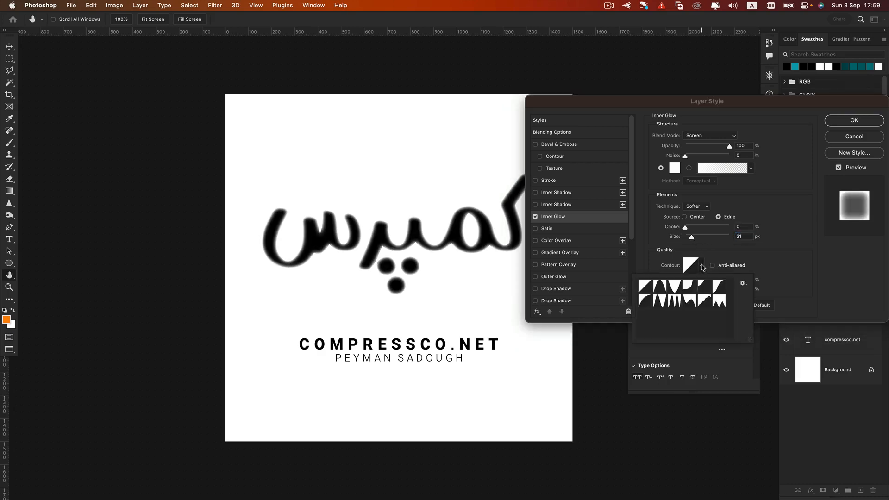
click(702, 267)
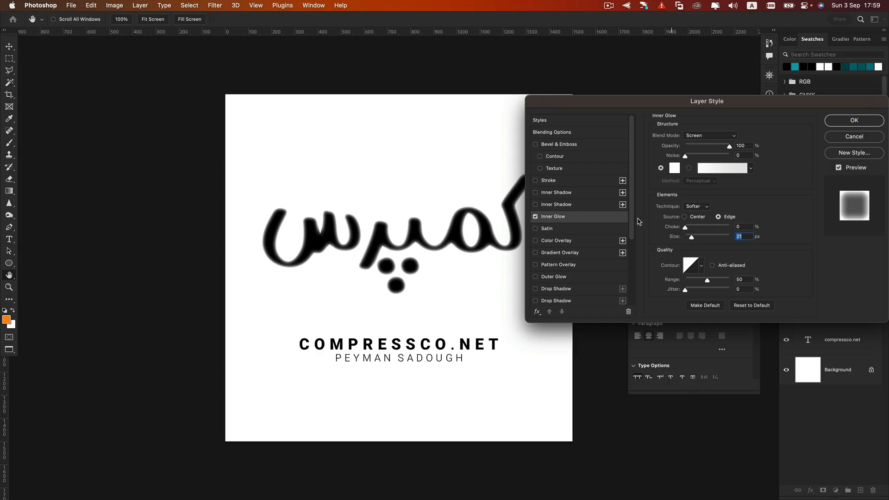
drag(482, 225, 461, 219)
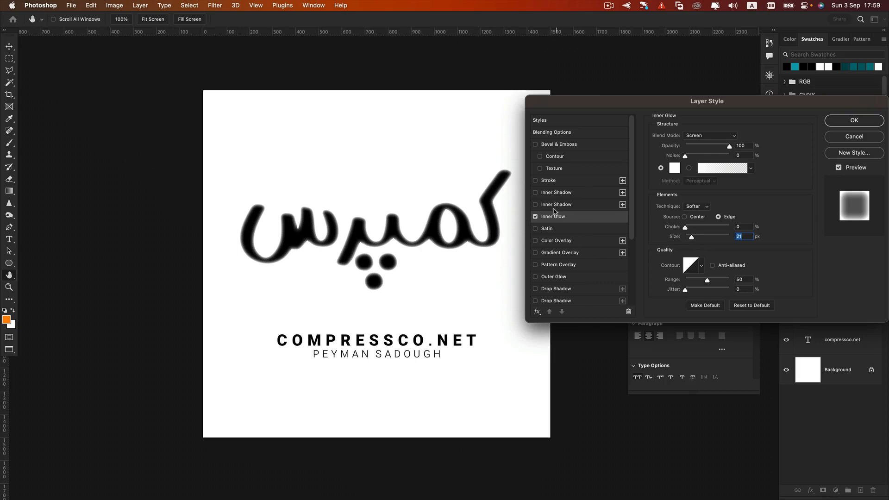
click(535, 218)
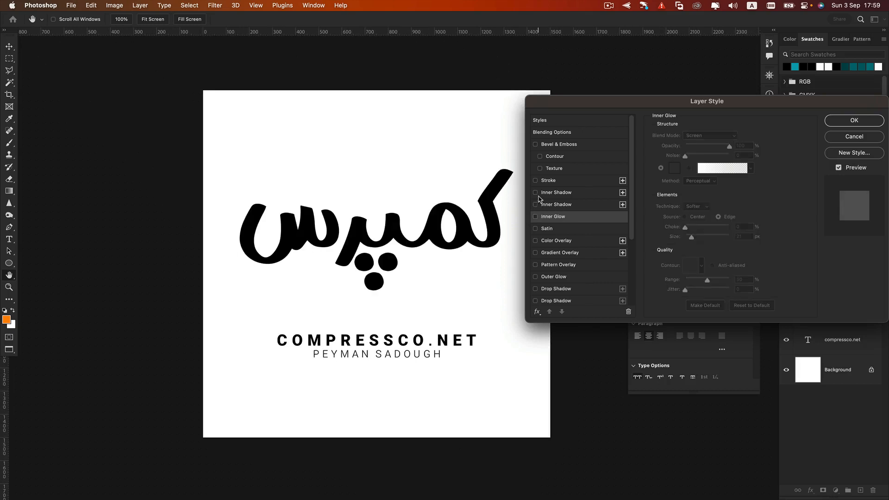
- Enable the first Inner Shadow with Screen blend mode and white (ffffff) as its colour
click(537, 194)
click(557, 193)
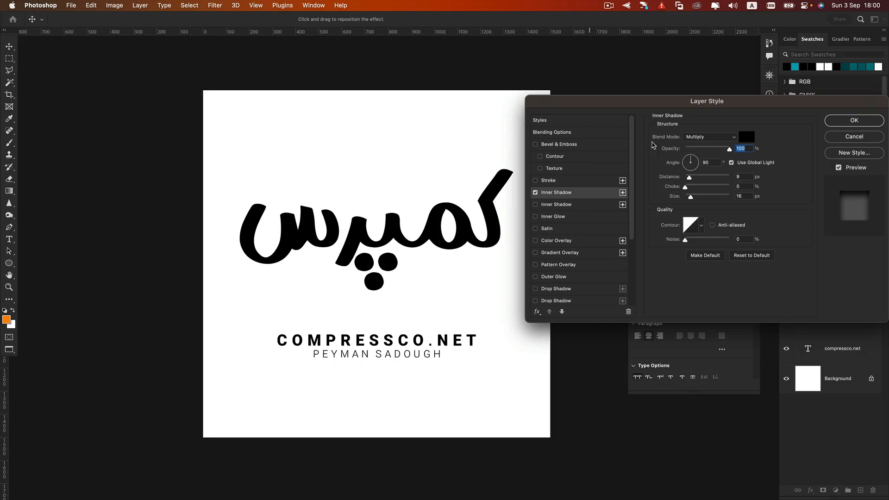
click(704, 138)
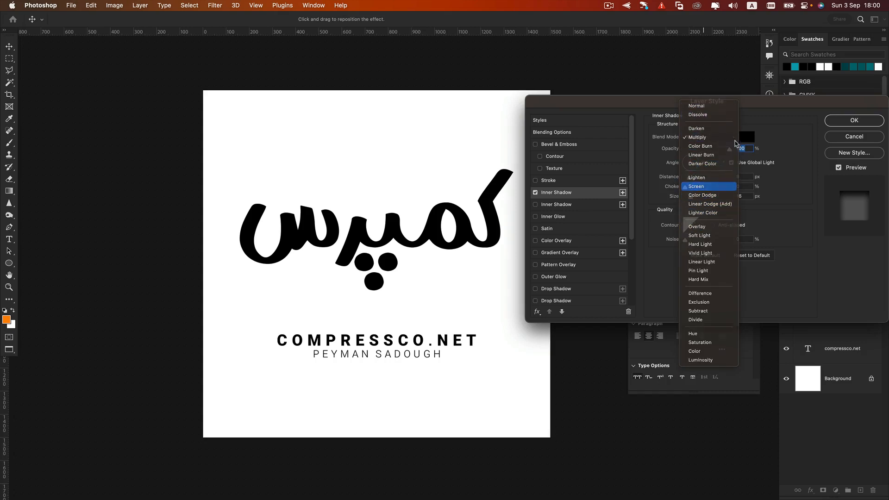
click(697, 186)
click(748, 139)
drag(648, 274, 571, 227)
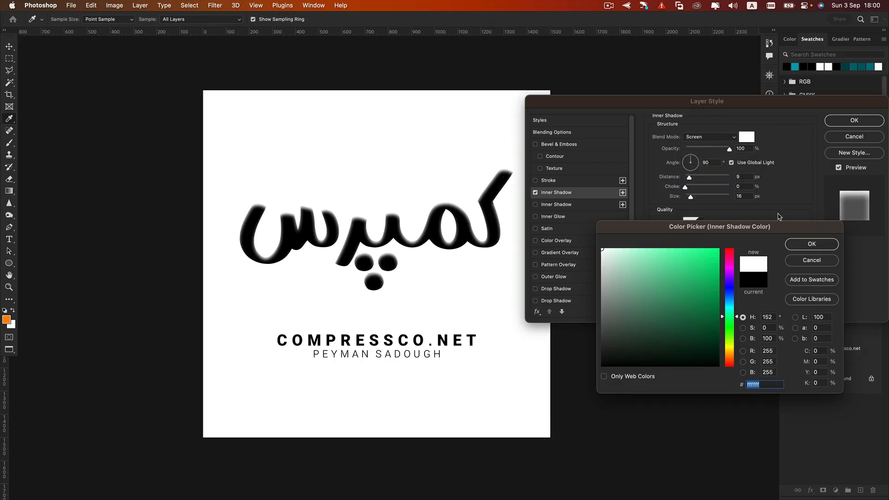
click(801, 251)
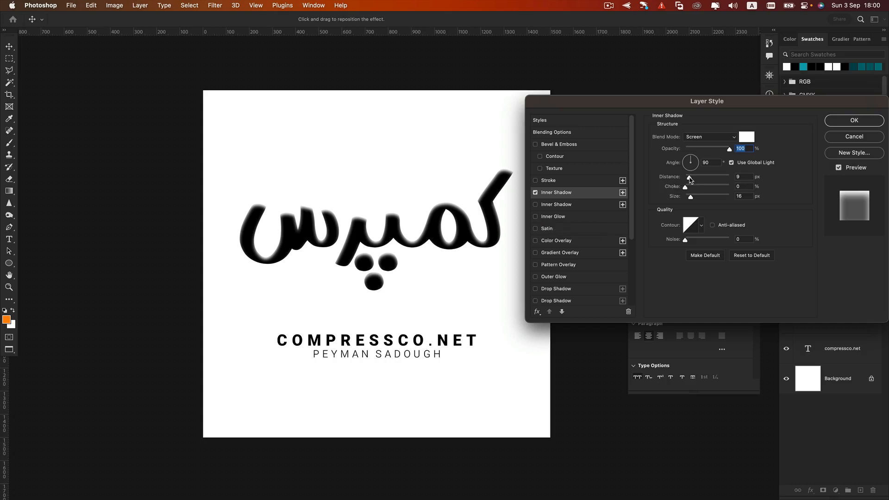
- Set the white Inner Shadow to a 64° angle, 11 px distance and 16 px size
mouse_move(690, 180)
mouse_down()
mouse_move(650, 178)
mouse_move(664, 193)
mouse_move(697, 199)
mouse_move(717, 188)
mouse_move(683, 187)
mouse_move(690, 198)
mouse_move(691, 175)
mouse_up()
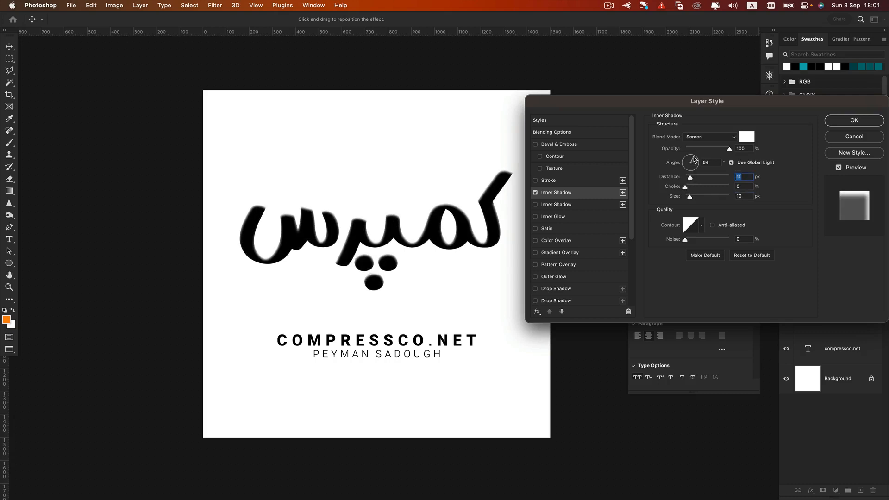
click(692, 159)
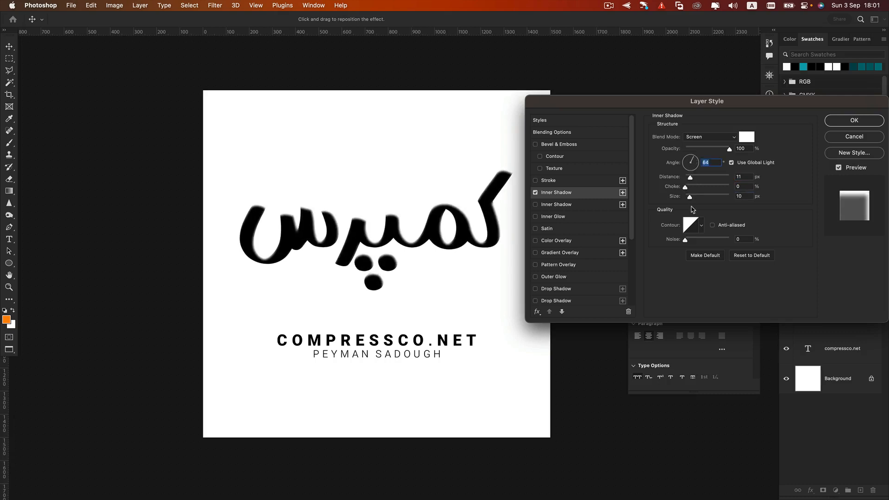
drag(690, 197, 691, 198)
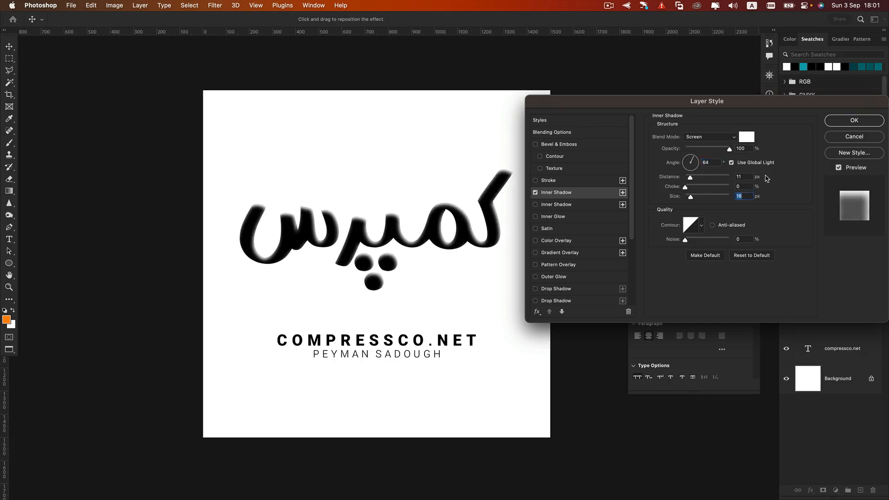
click(746, 176)
click(748, 195)
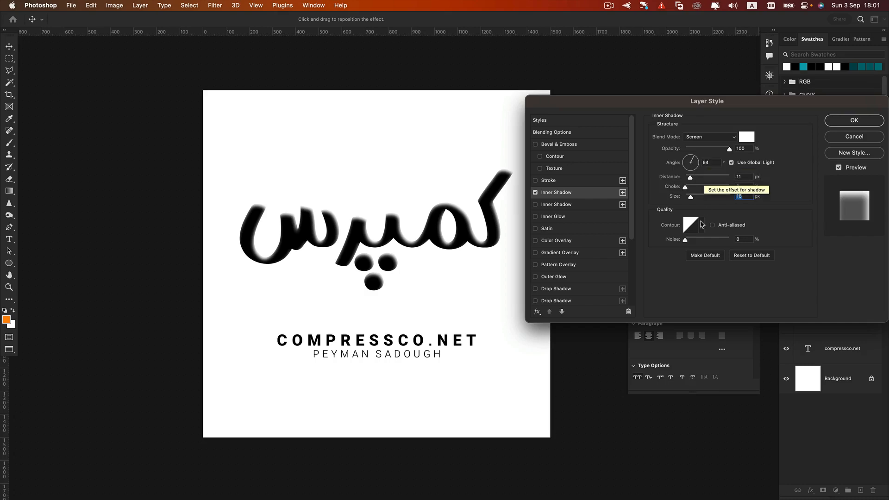
- Delete the second Inner Shadow entry and set the remaining one to a 0° angle, 17 px distance and 16 px size
click(586, 204)
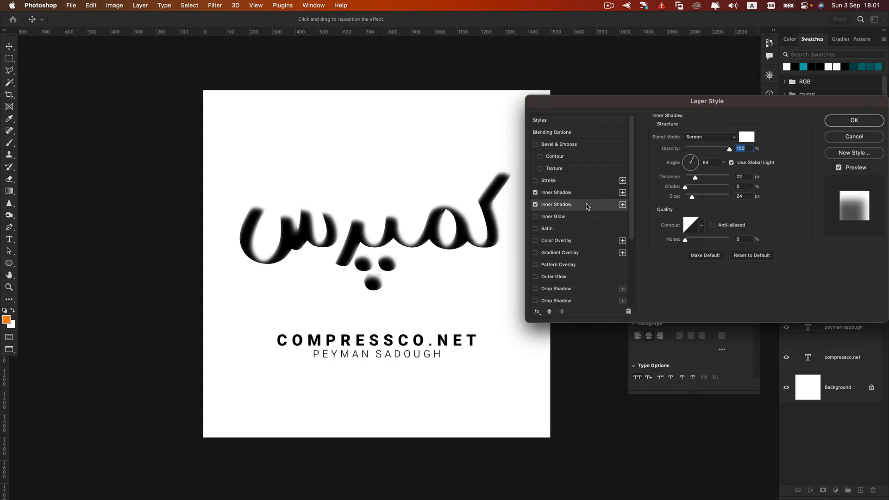
click(628, 311)
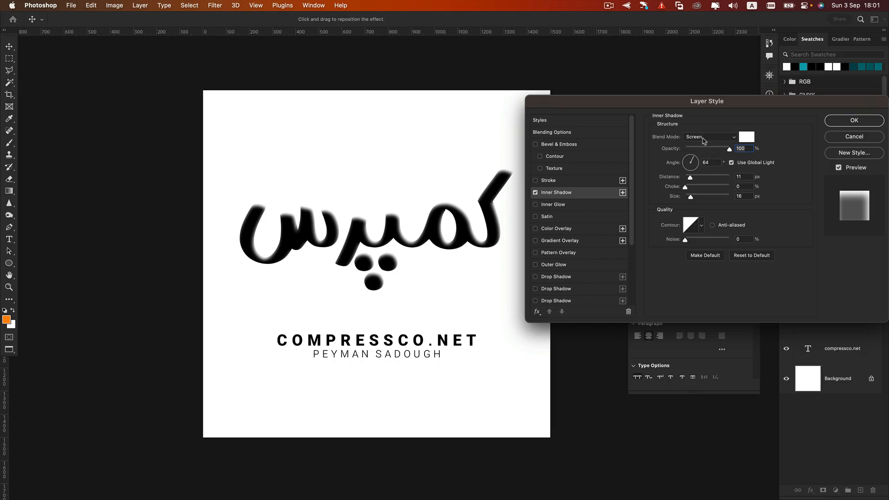
click(698, 159)
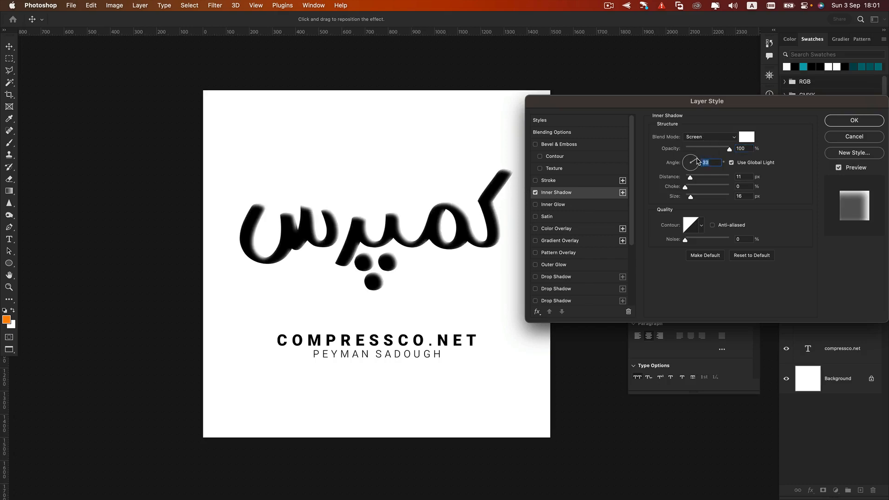
drag(698, 161, 698, 164)
text(0)
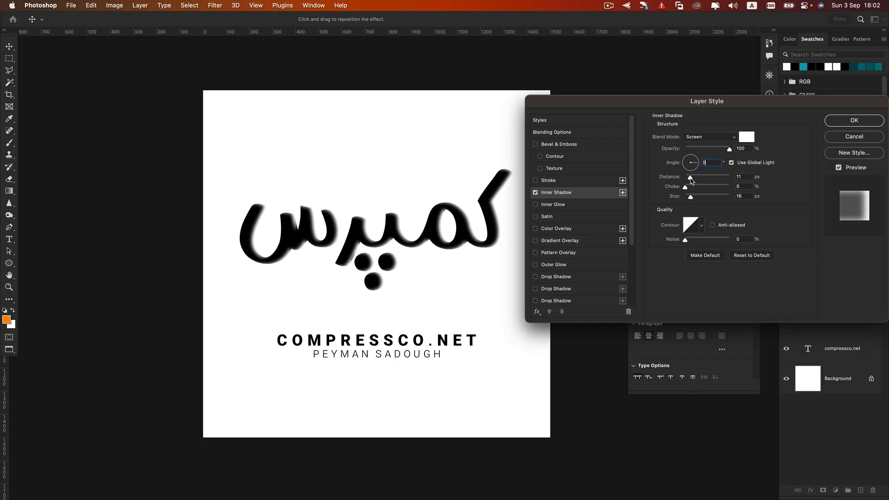
drag(690, 178, 691, 198)
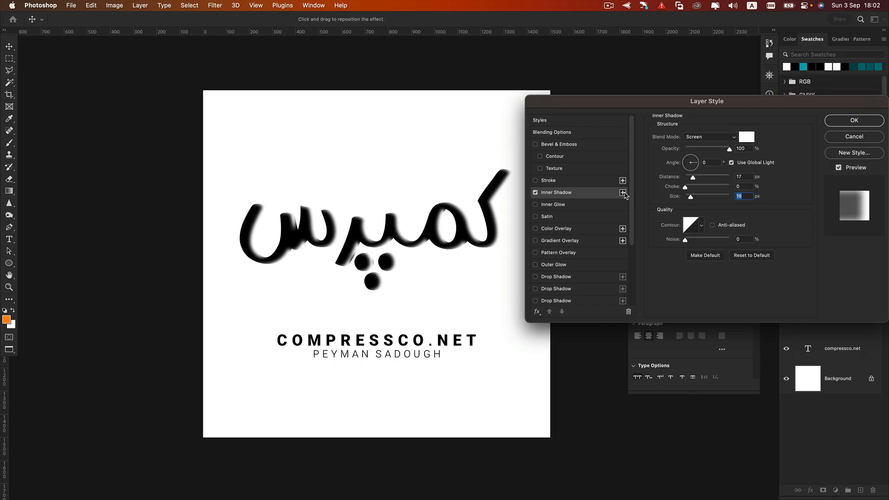
- Duplicate the Inner Shadow and reset the upper copy to its black Multiply default, with 10 px distance, 9 px size and 100% opacity
click(623, 193)
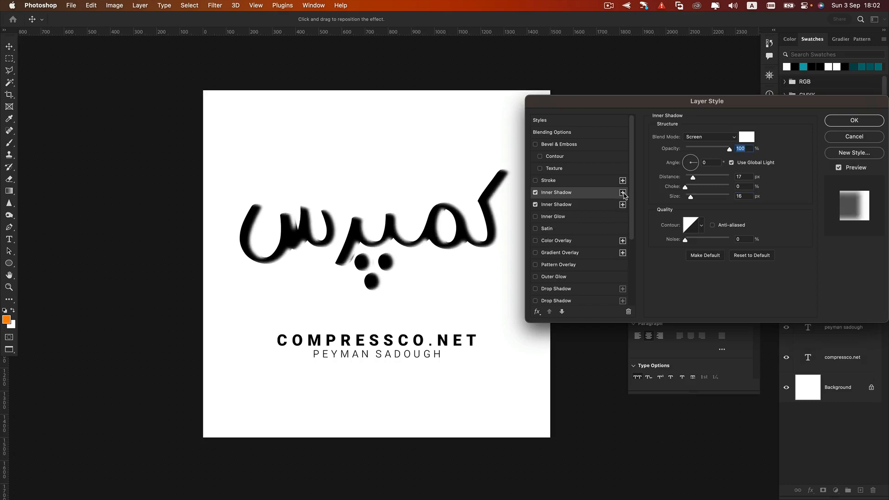
click(553, 207)
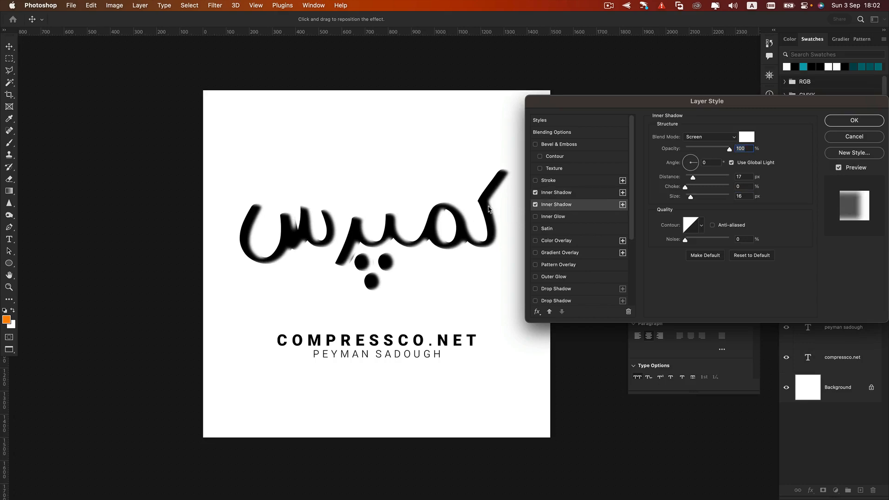
click(569, 193)
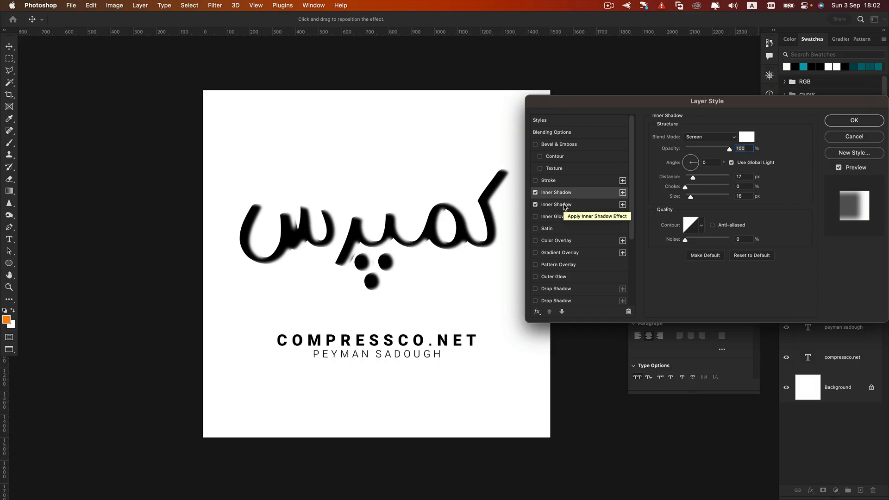
click(705, 138)
click(776, 237)
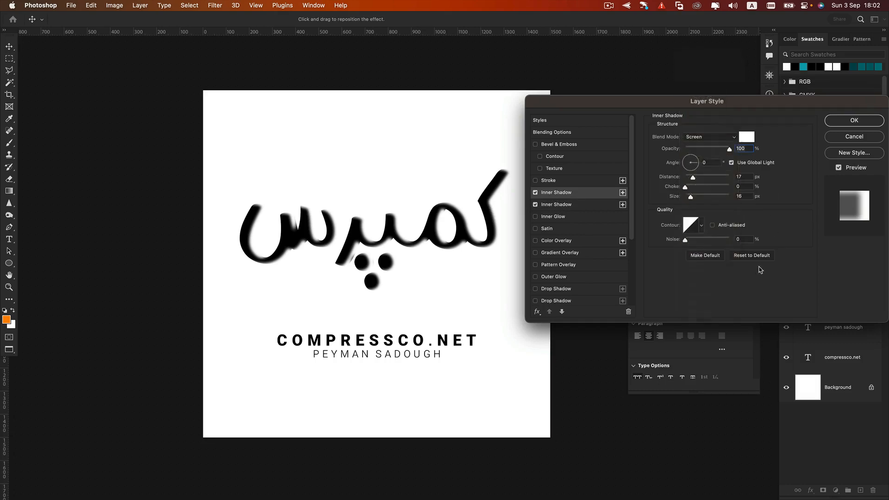
click(753, 258)
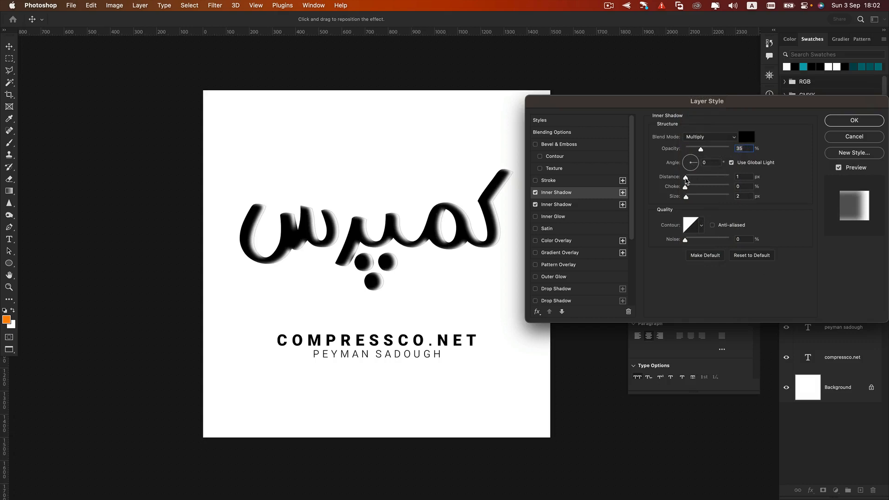
mouse_move(687, 181)
mouse_down()
mouse_move(690, 199)
mouse_move(689, 180)
mouse_up()
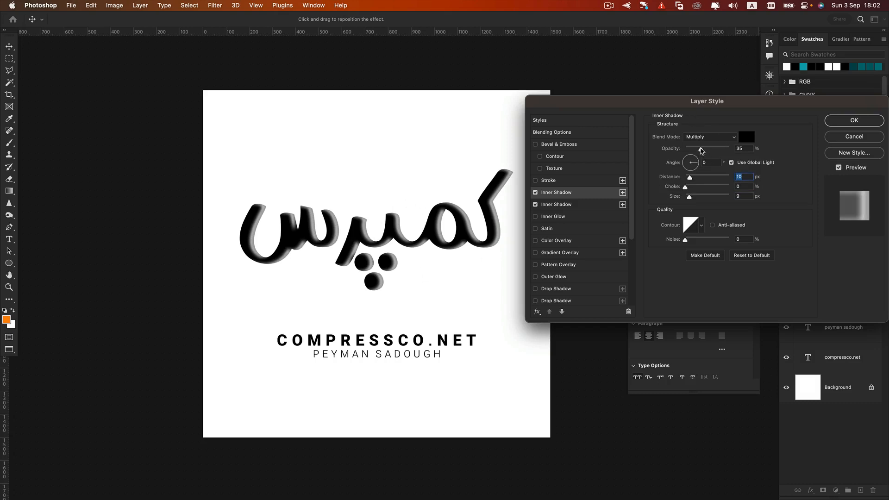
drag(700, 149, 796, 151)
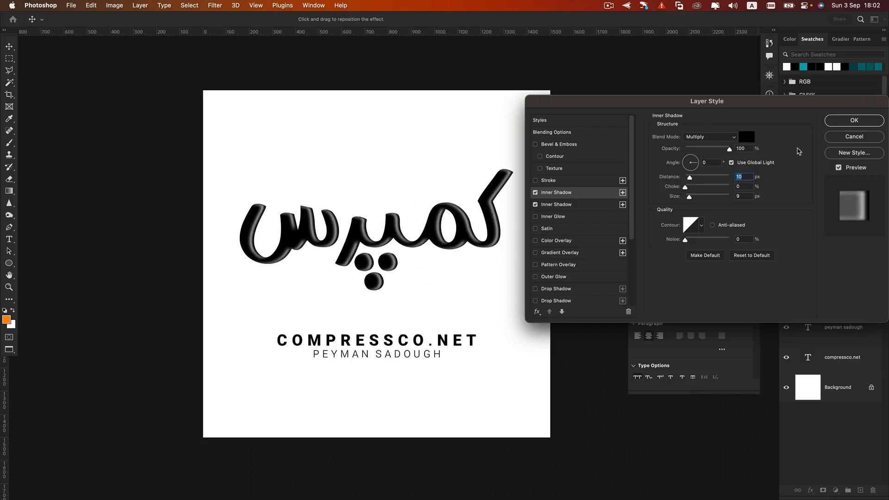
- Set the white Inner Shadow's choke to 14% and the black one's distance to 3 px and size to 24 px
click(570, 205)
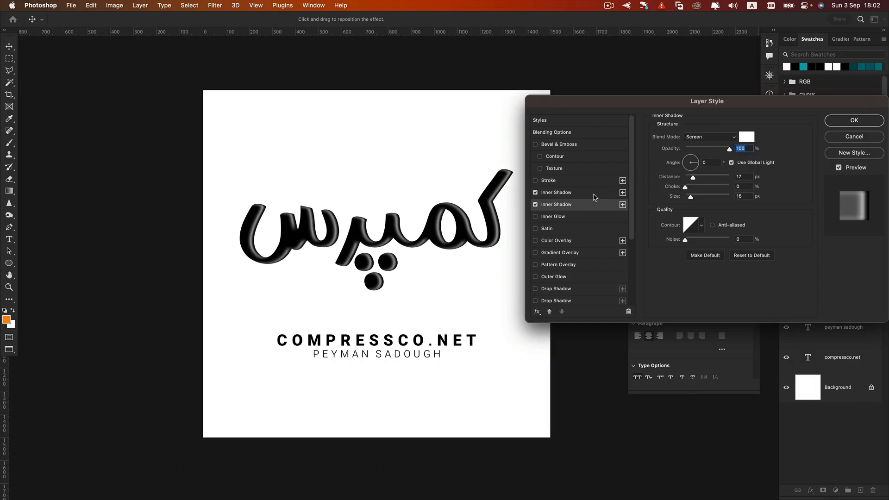
drag(686, 187, 691, 190)
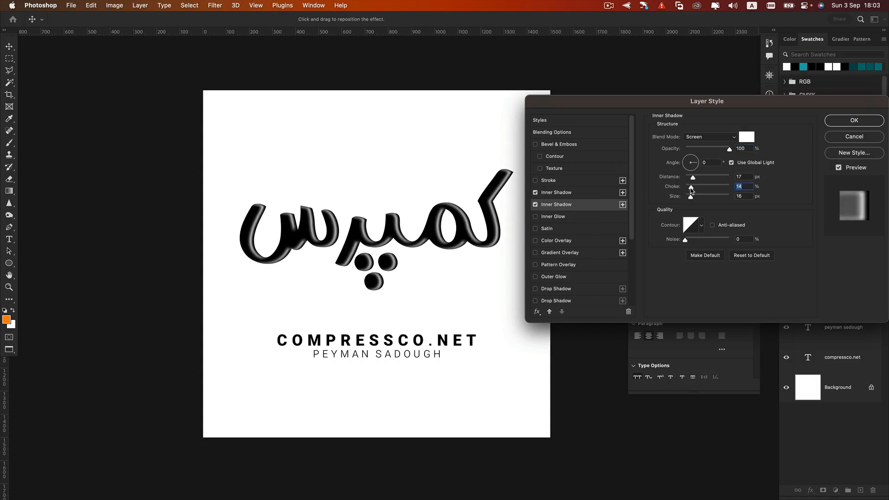
click(604, 193)
drag(692, 179, 691, 197)
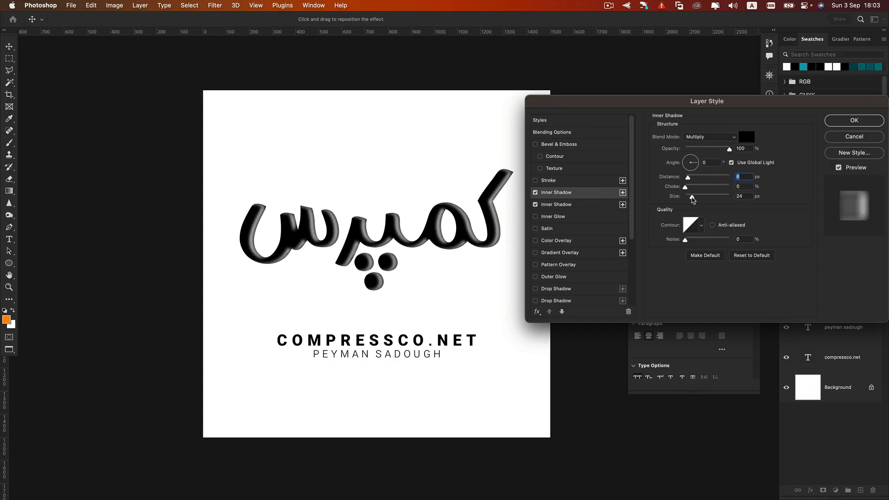
mouse_move(694, 200)
mouse_down()
mouse_move(686, 178)
mouse_move(694, 199)
mouse_up()
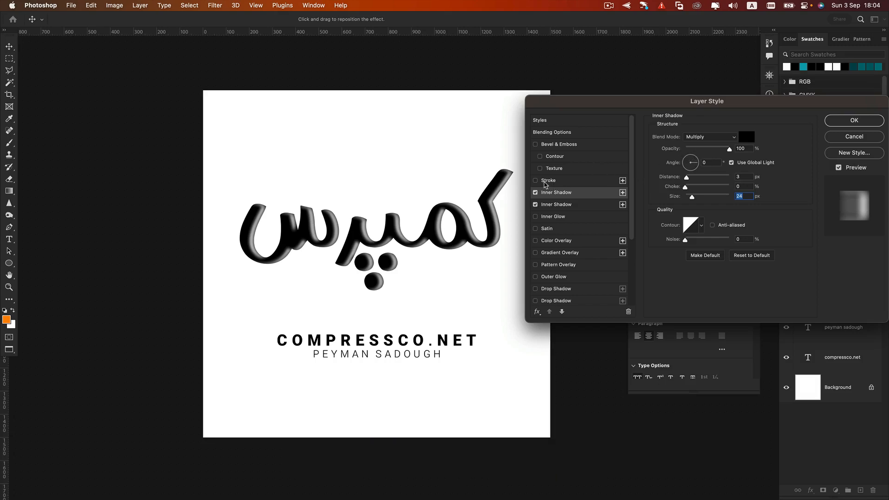
- Enable the Stroke effect, reset it to its defaults and set its size to 250 px
click(548, 181)
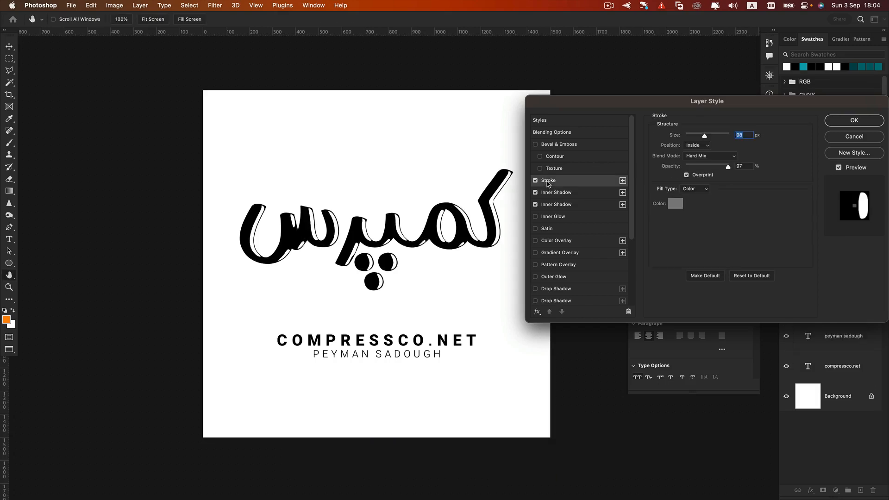
click(751, 277)
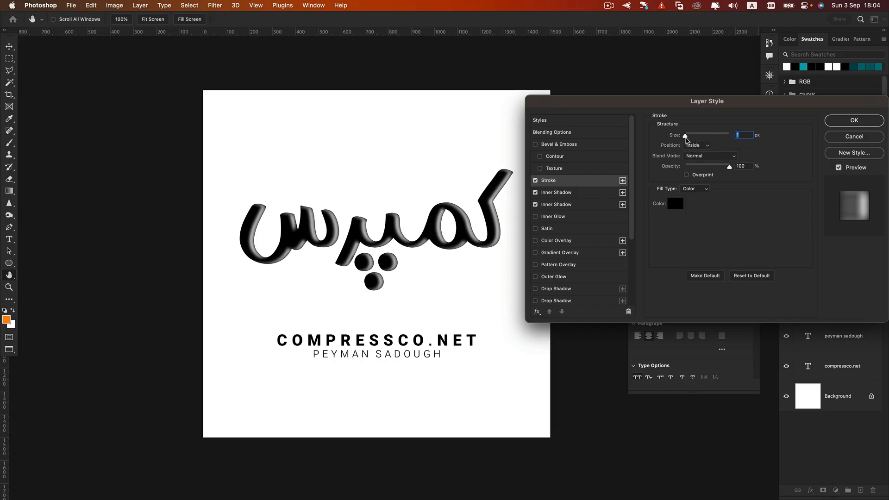
mouse_move(686, 139)
mouse_down()
mouse_move(718, 142)
mouse_move(688, 139)
mouse_up()
text(250)
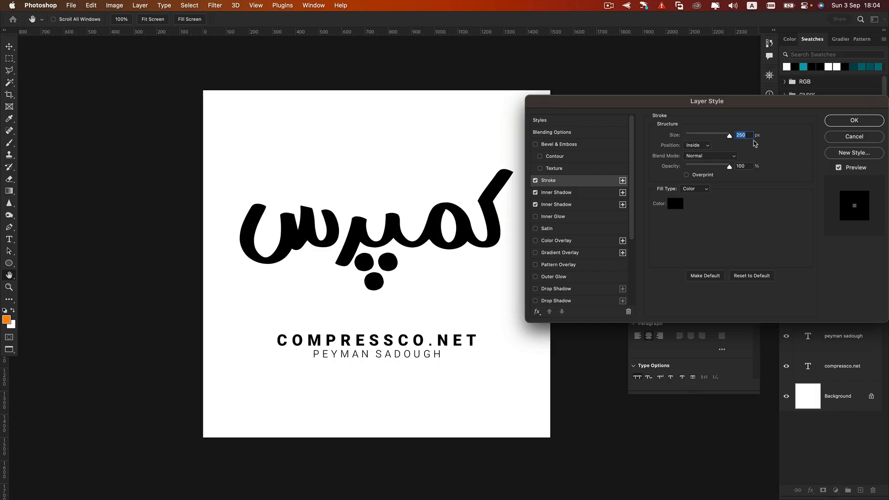
- Set the stroke color to neutral gray 808080 with 0% saturation and 50% brightness
click(677, 204)
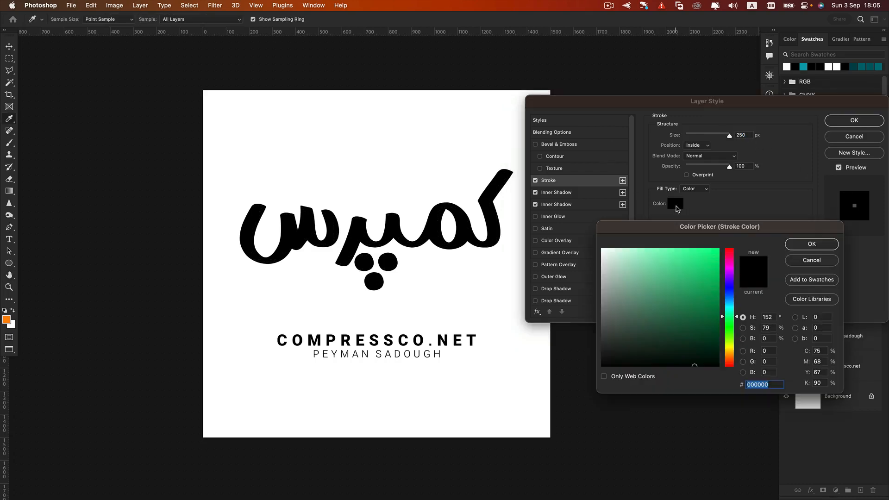
drag(613, 312, 576, 310)
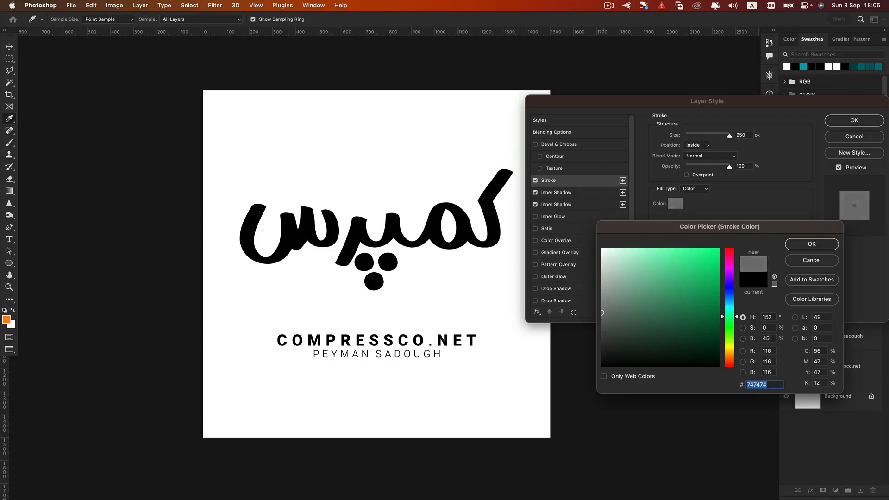
drag(574, 310, 575, 243)
click(770, 338)
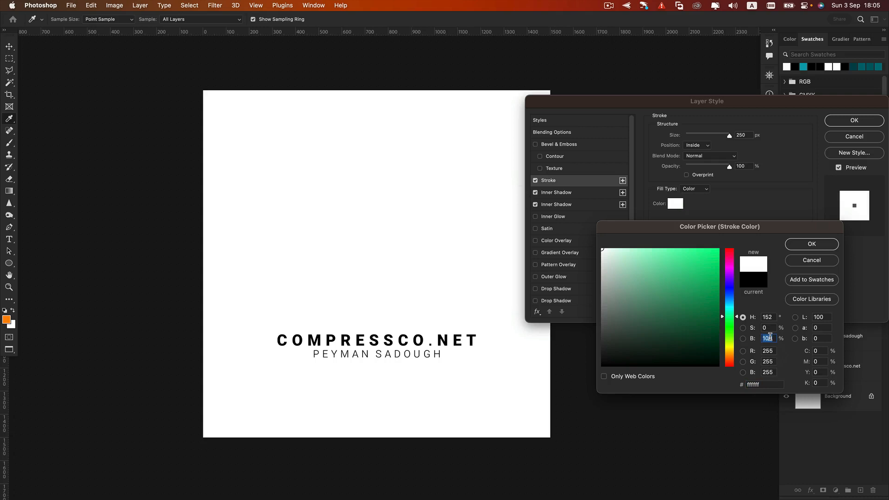
text(50)
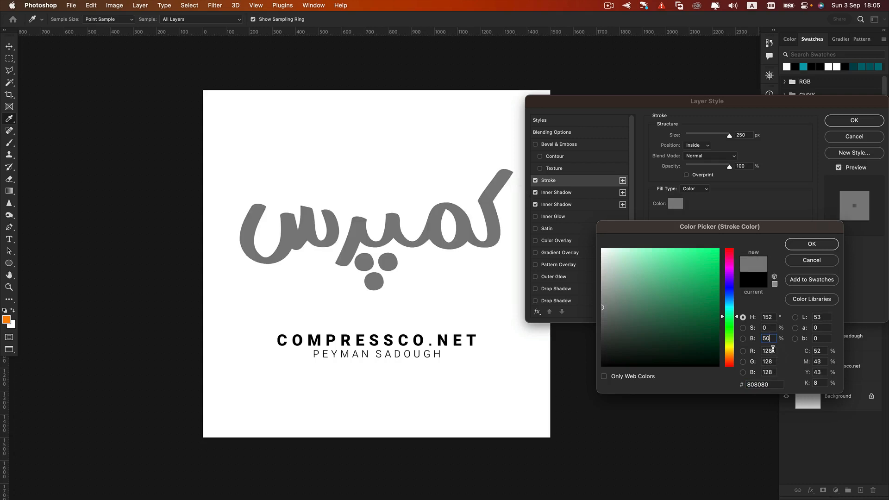
key(Tab)
key(Tab)
key(Tab)
click(813, 245)
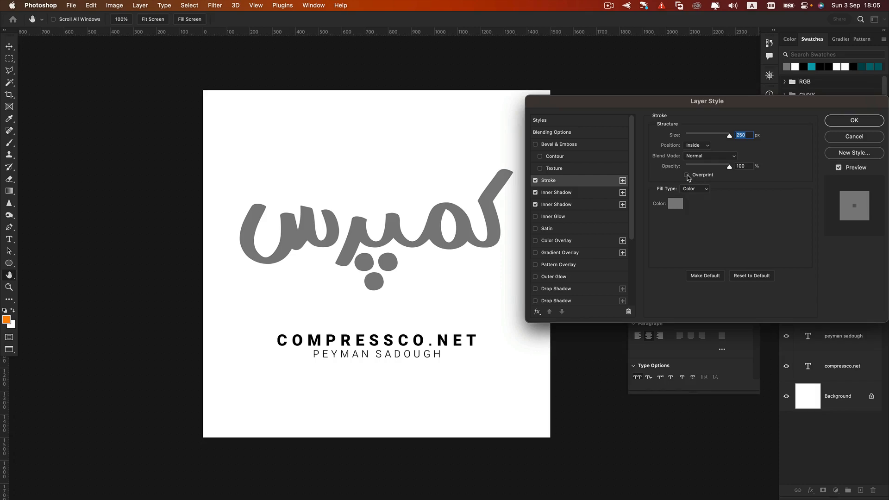
- Turn on Overprint for the stroke and set its blend mode to Hard Mix
click(687, 175)
click(702, 158)
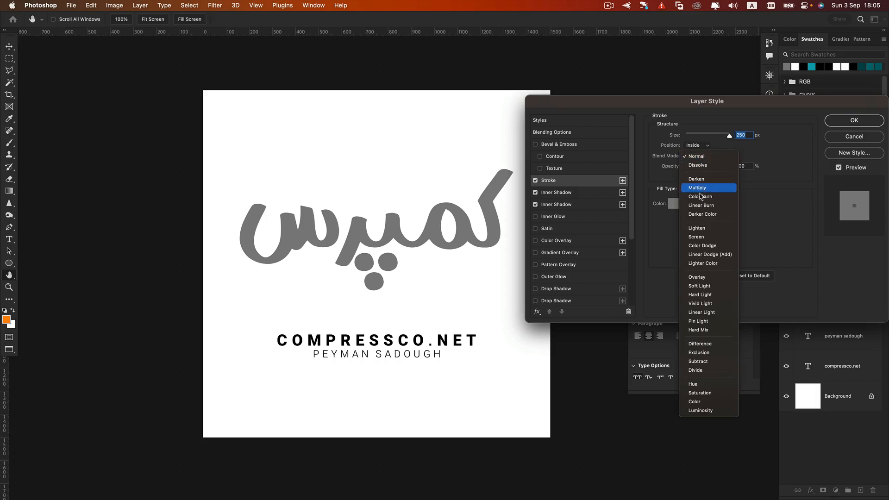
click(698, 330)
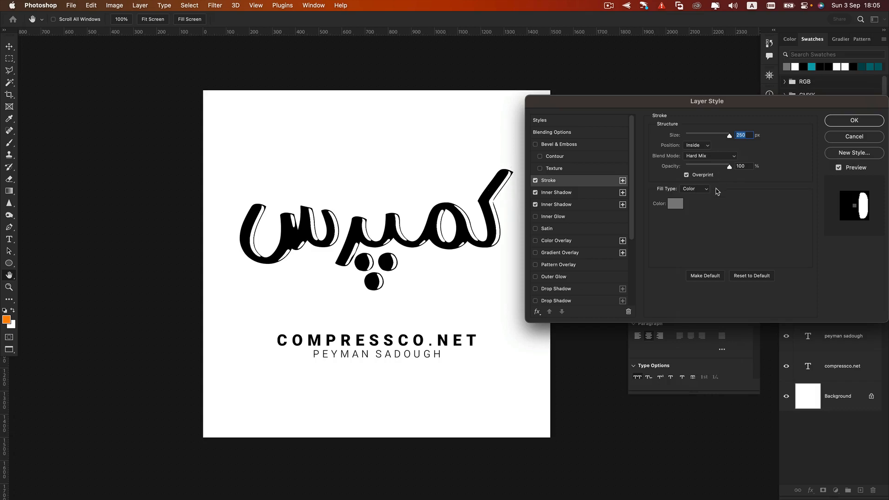
- Try the stroke without Overprint over a trial Solid Color fill above the Background, and cancel the fill
click(686, 175)
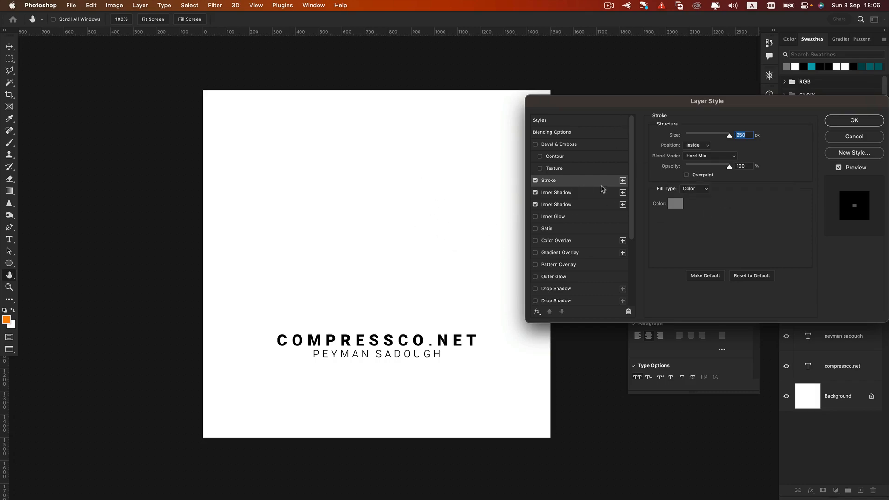
click(862, 120)
click(842, 397)
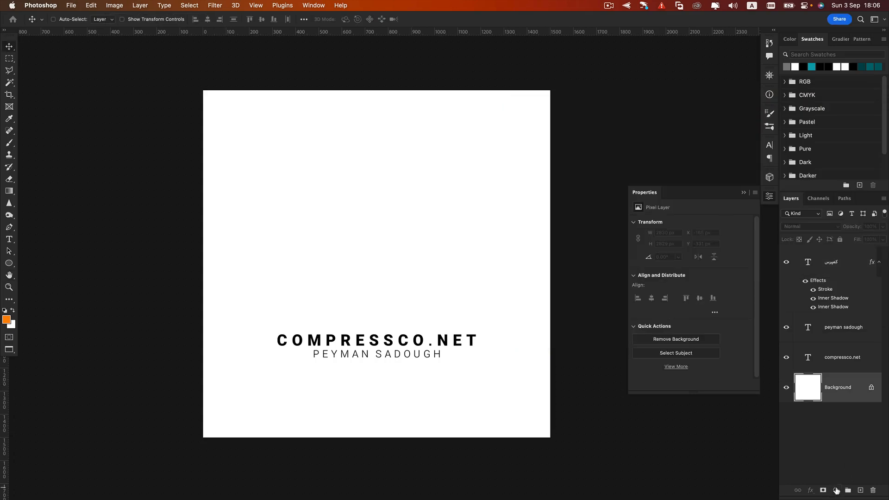
click(836, 490)
click(846, 283)
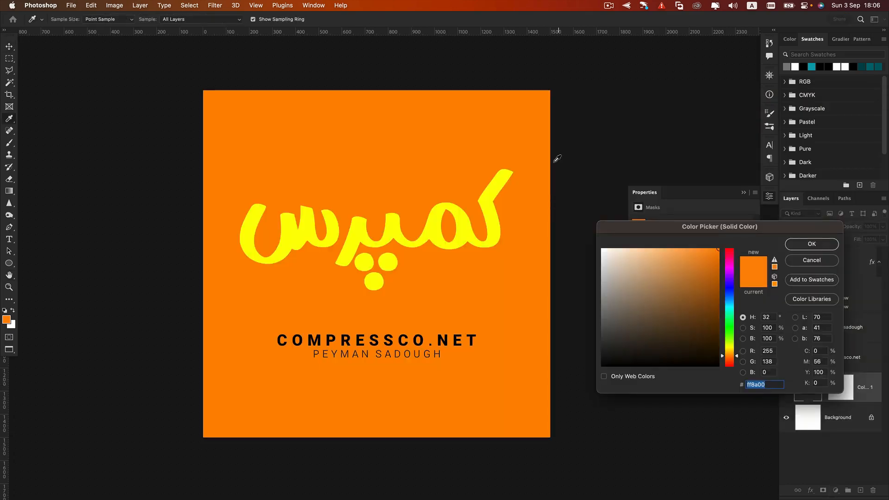
drag(729, 253, 730, 309)
click(812, 260)
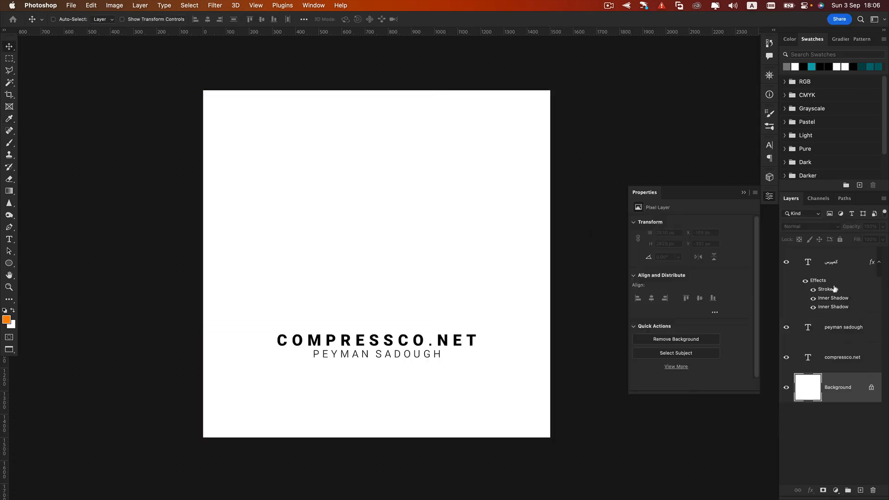
- Reopen the Persian word's layer style and turn the stroke's Overprint back on
double_click(846, 266)
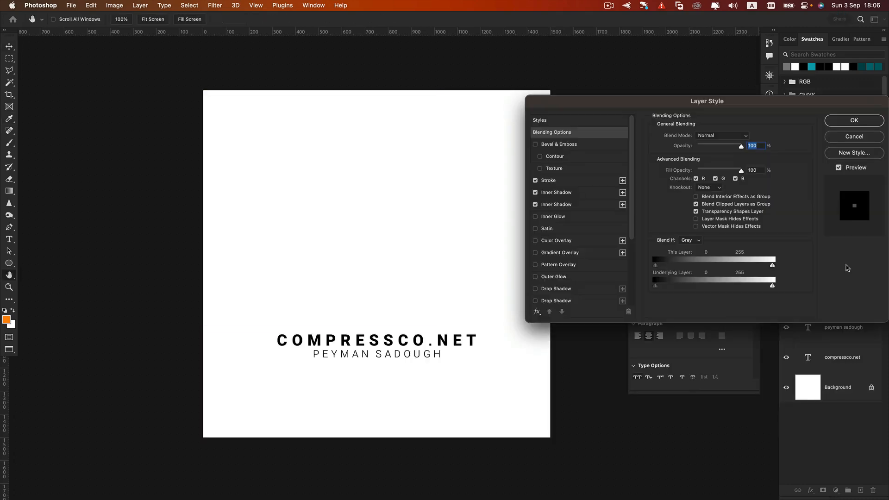
click(567, 182)
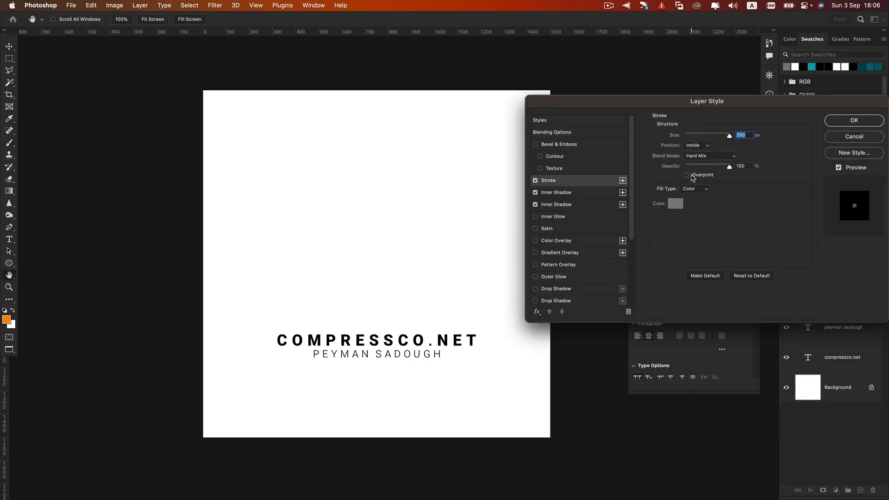
click(693, 179)
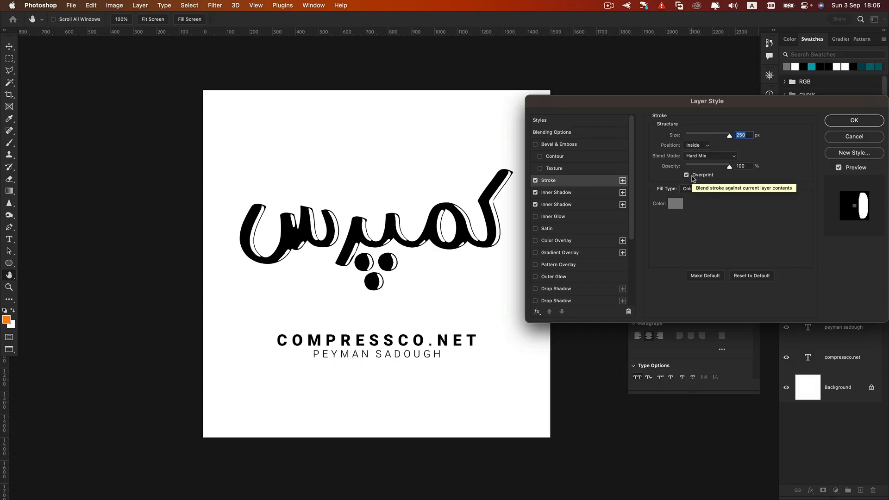
- Set the black Inner Shadow's distance to 5 px and its size to 40 px
drag(317, 189, 430, 190)
scroll(430, 190, right, 6)
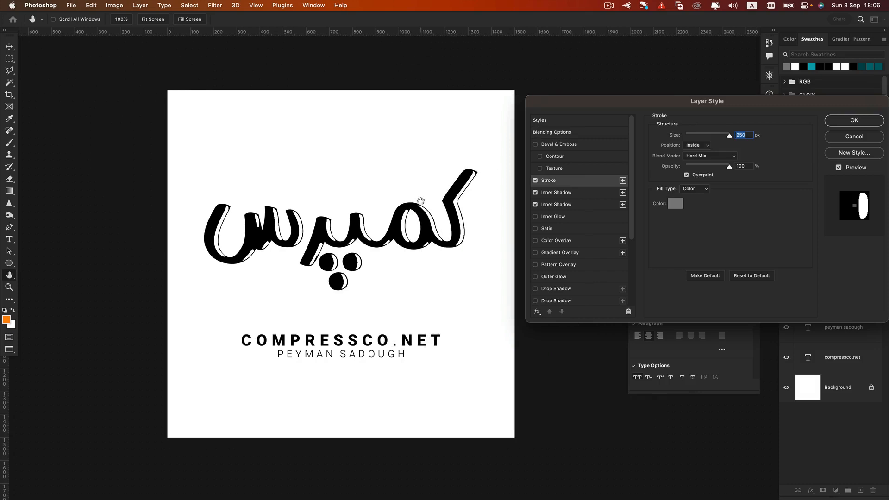
click(585, 193)
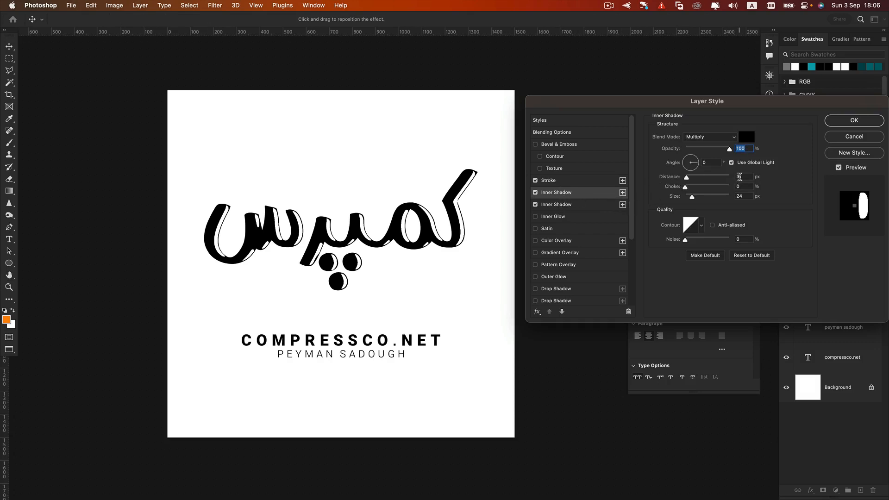
click(677, 176)
text(5)
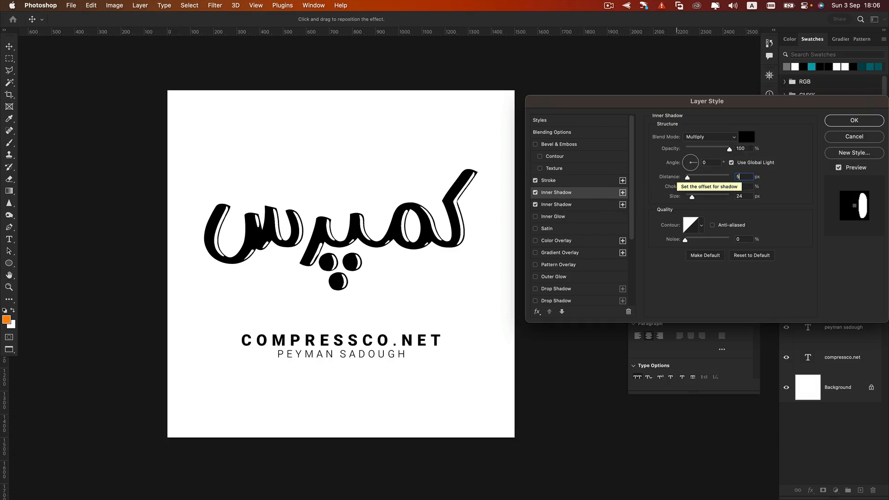
drag(692, 196, 695, 201)
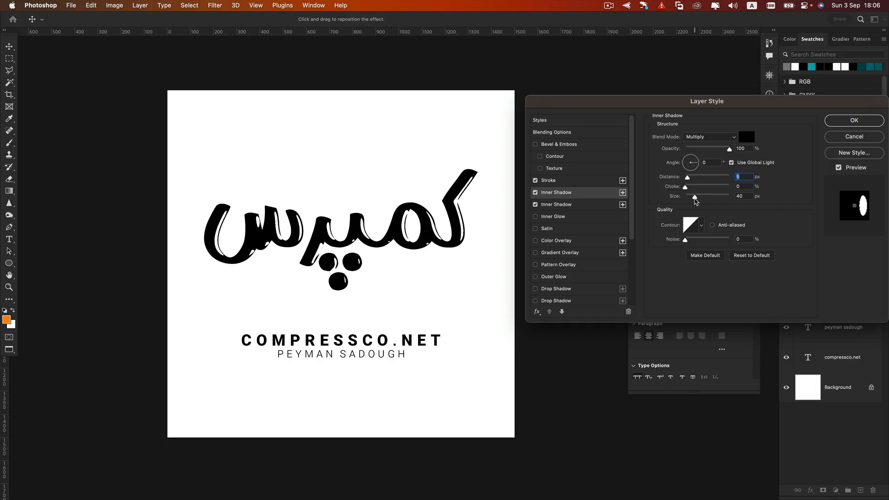
key(Tab)
key(Tab)
- Set the white Inner Shadow to 15 px distance, 10% choke and 10 px size
click(590, 207)
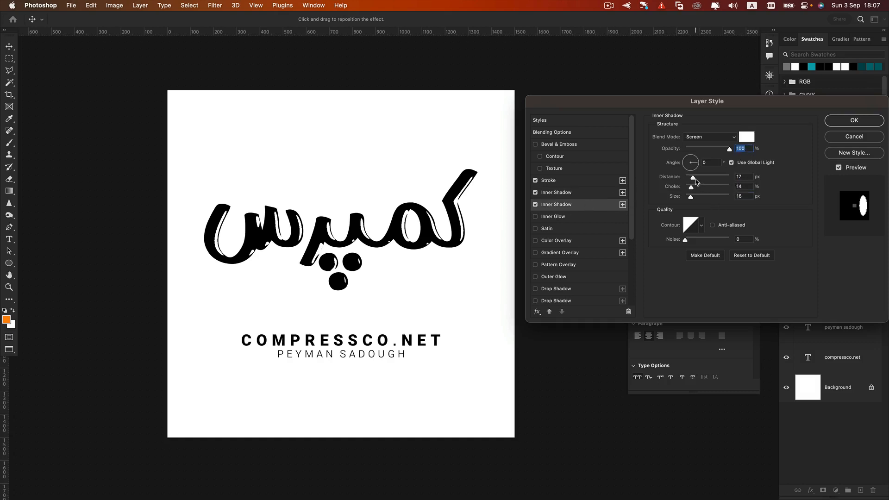
drag(693, 178, 693, 180)
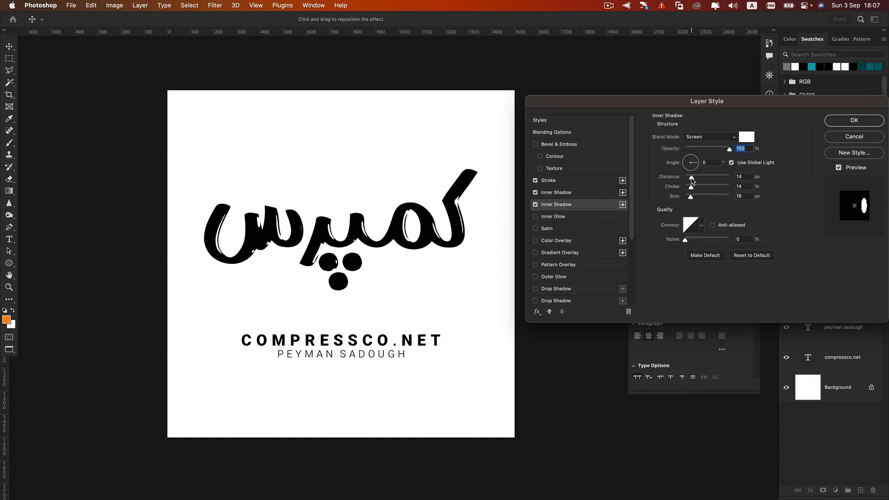
click(739, 176)
text(15)
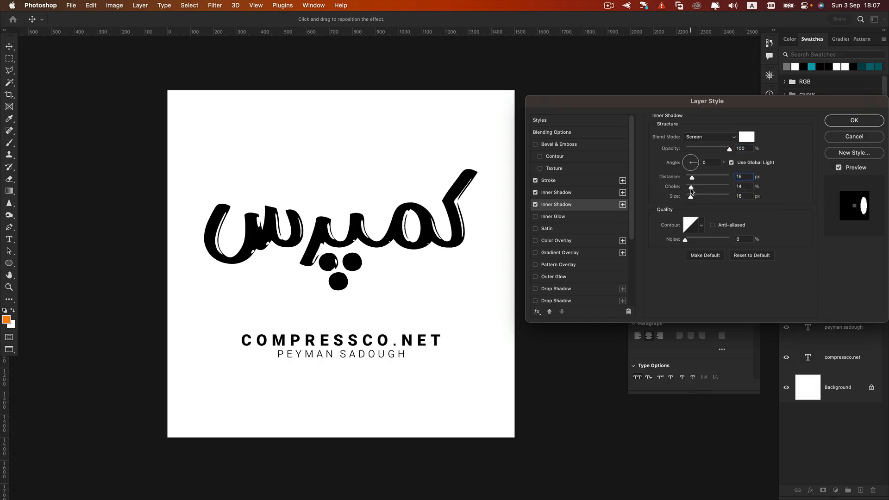
drag(691, 188, 690, 191)
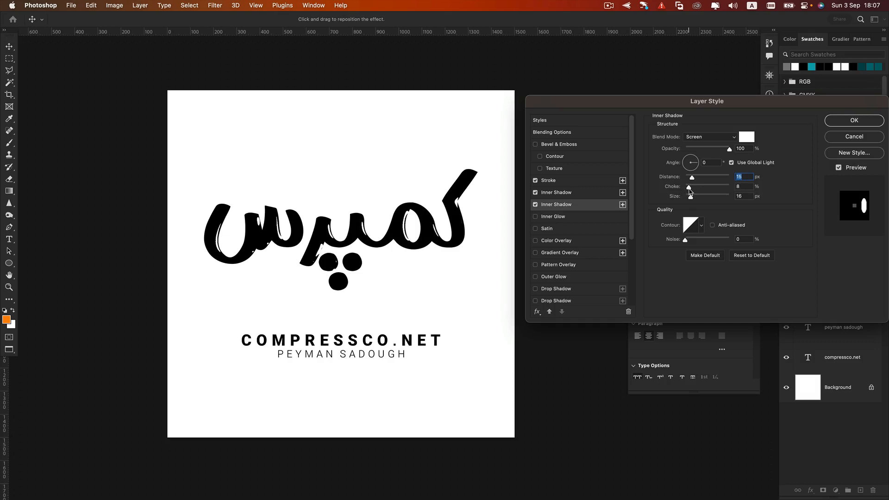
key(Tab)
text(10)
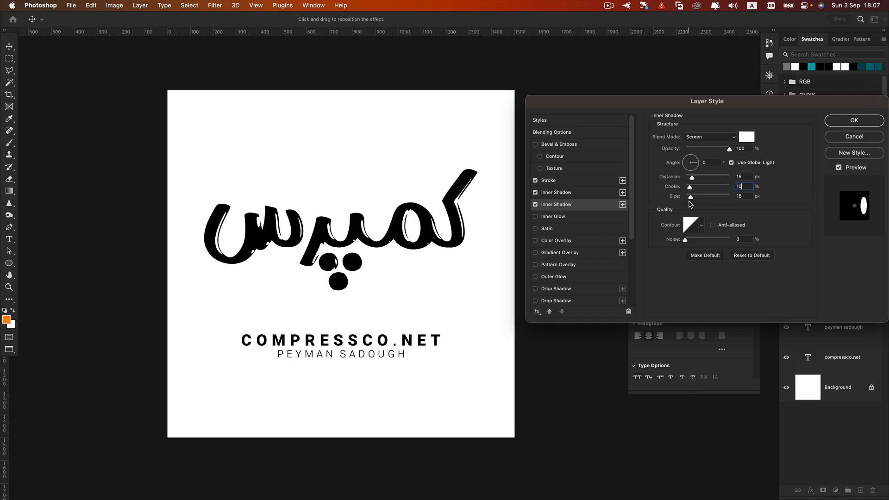
drag(691, 198, 691, 199)
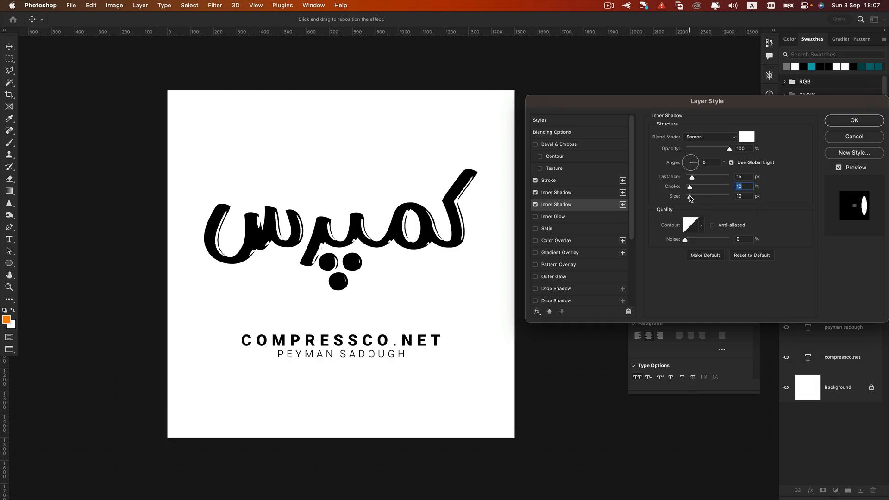
click(690, 198)
- Set the black Inner Shadow's distance to 8 px and its size to 30 px
click(580, 194)
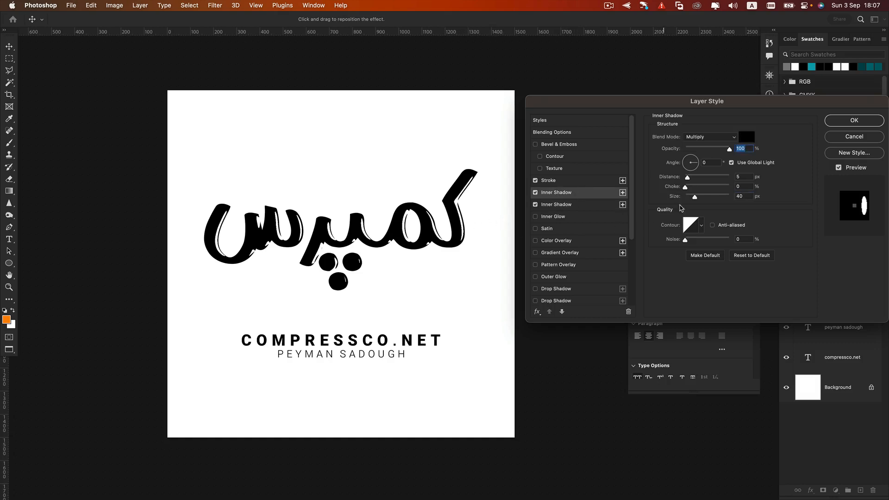
click(670, 180)
text(10)
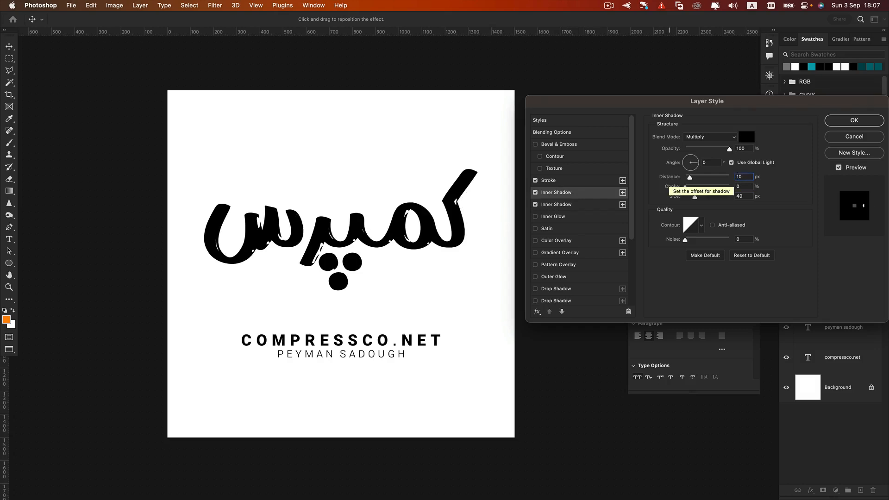
key(Return)
text(8)
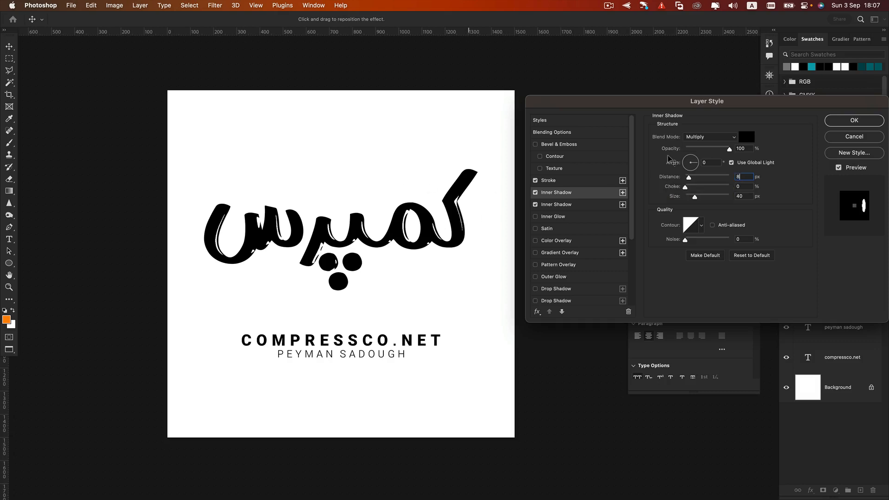
drag(695, 196, 693, 197)
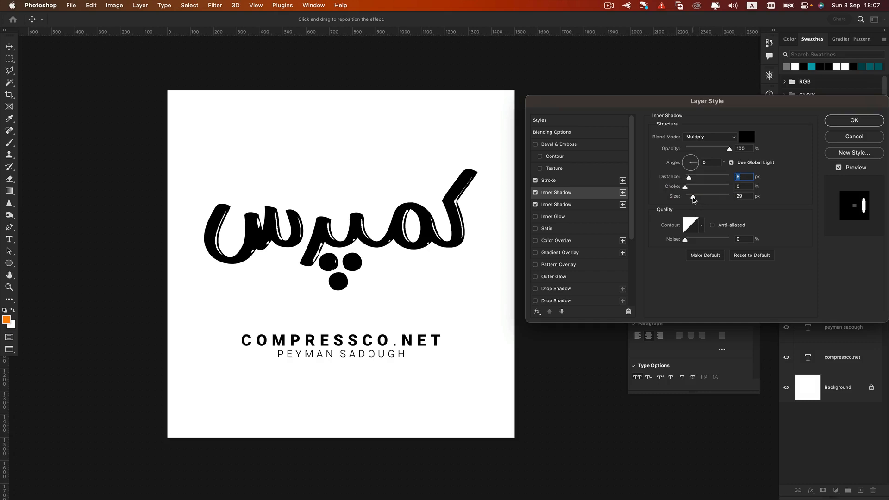
click(741, 196)
text(30)
- Try the Persian word's stroke at 0% opacity and return it to 100%
click(574, 183)
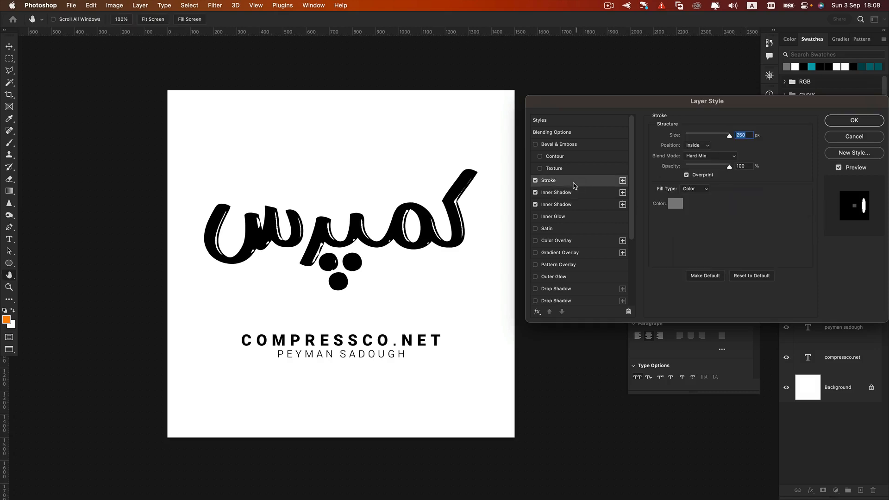
super+click(460, 209)
super+click(446, 210)
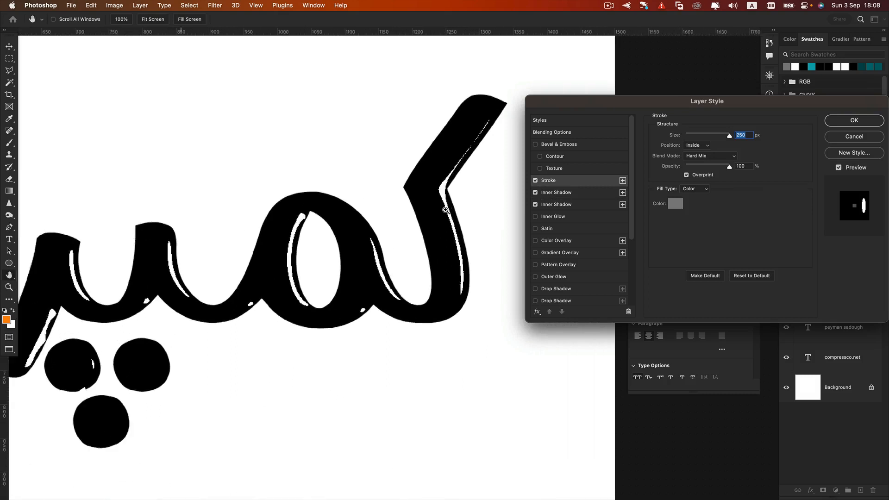
super+click(446, 210)
super+click(446, 210)
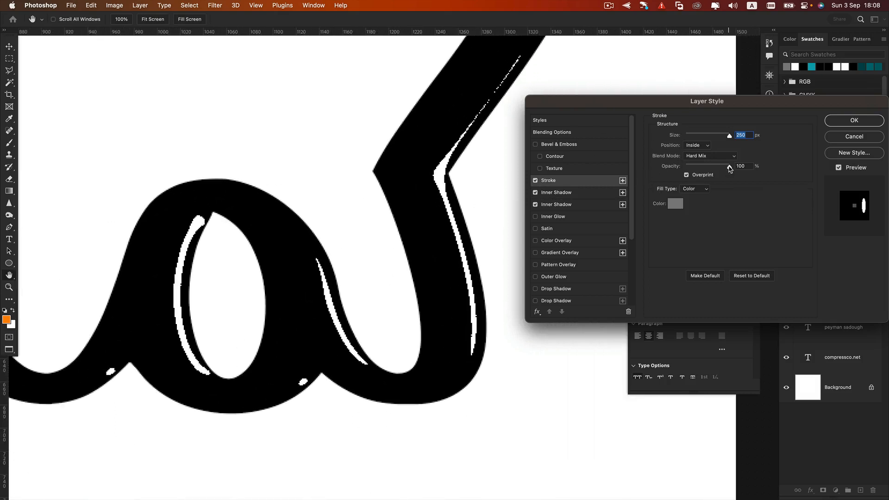
drag(730, 169, 662, 176)
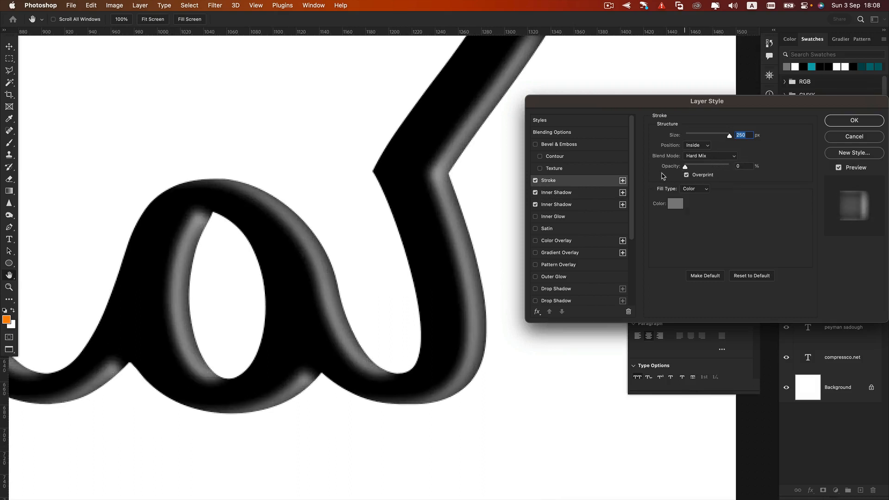
drag(663, 176, 764, 181)
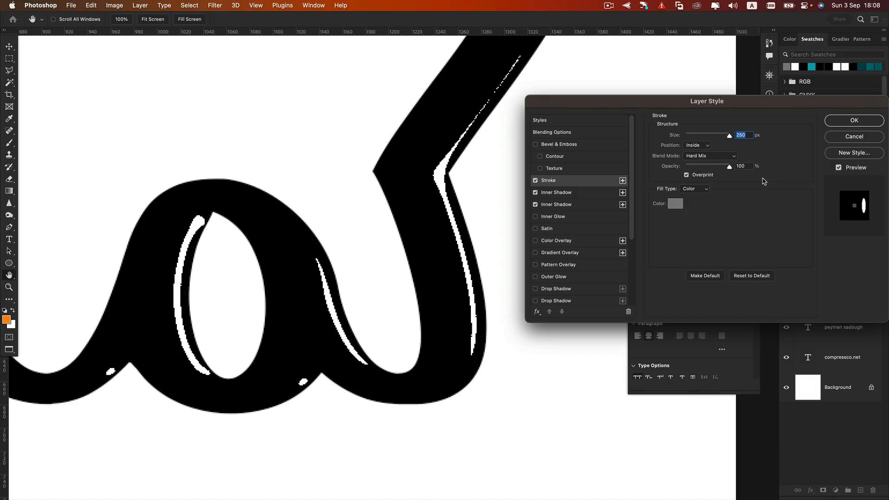
- Set the stroke's opacity to 97% and apply the layer style
drag(730, 169, 729, 171)
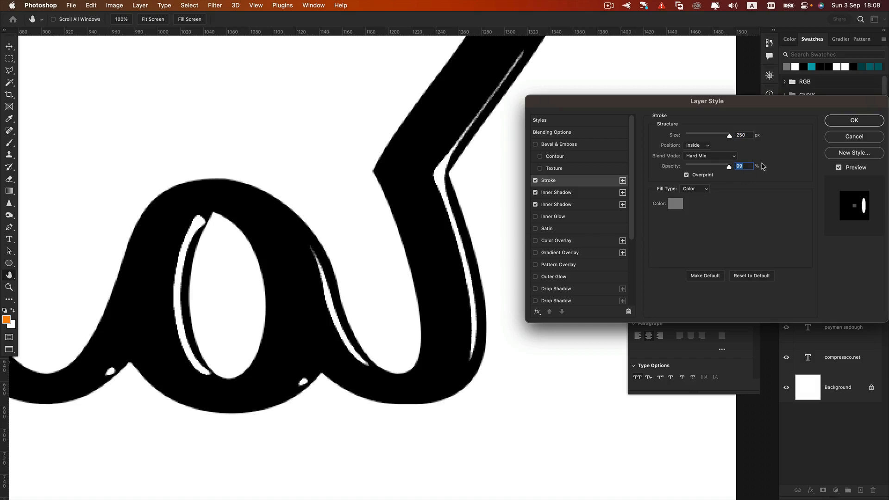
text(98)
key(BackSpace)
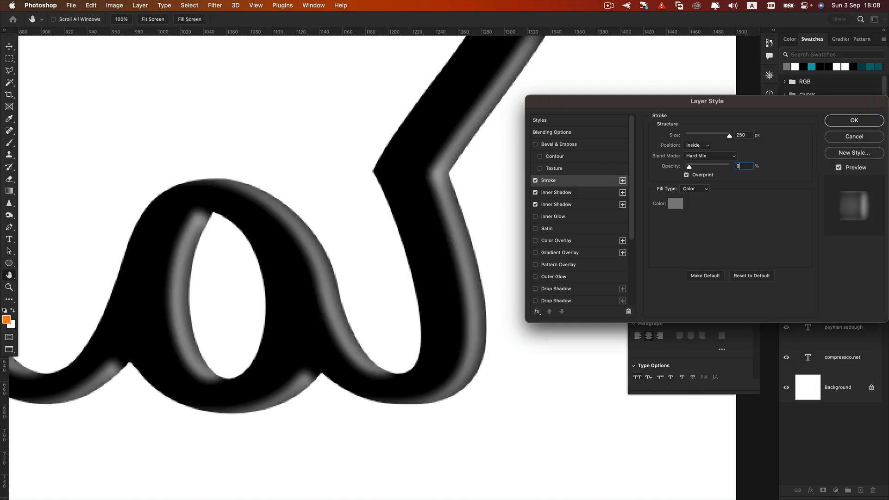
text(7)
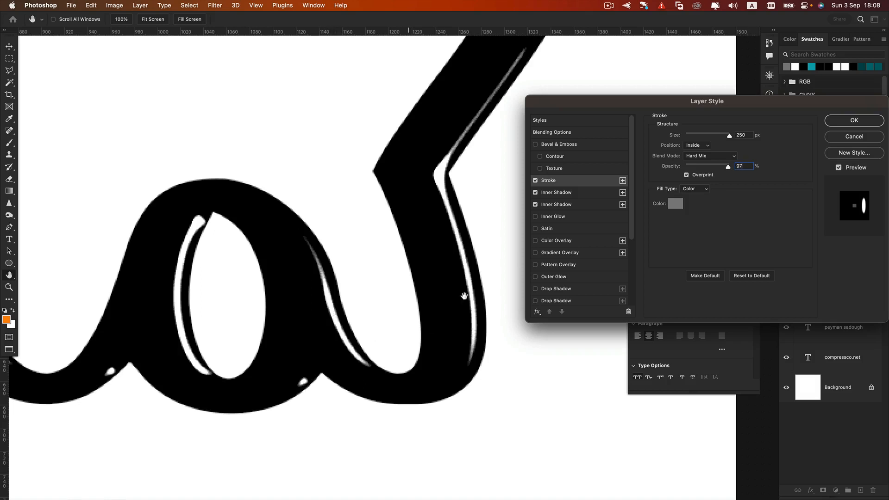
click(854, 120)
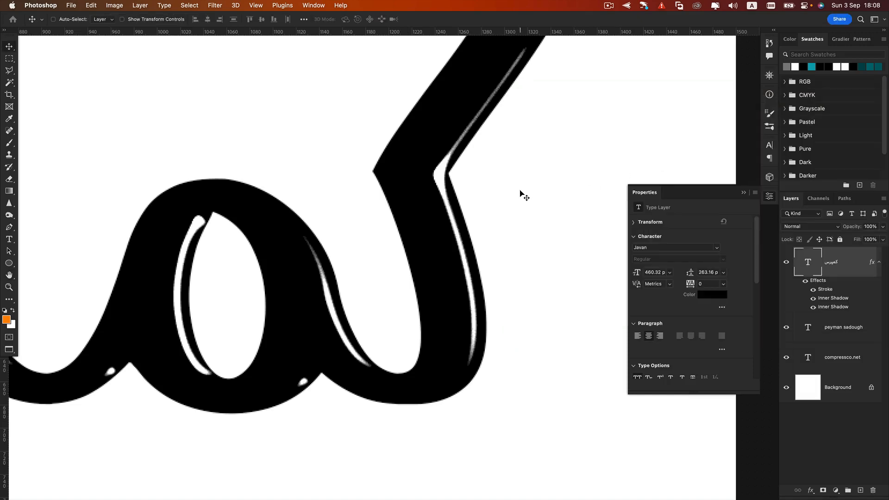
- Examine the whole design and review the Persian word's stroke position, fill type options and both Inner Shadow settings
key(v)
scroll(520, 190, down, 6)
scroll(520, 190, down, 3)
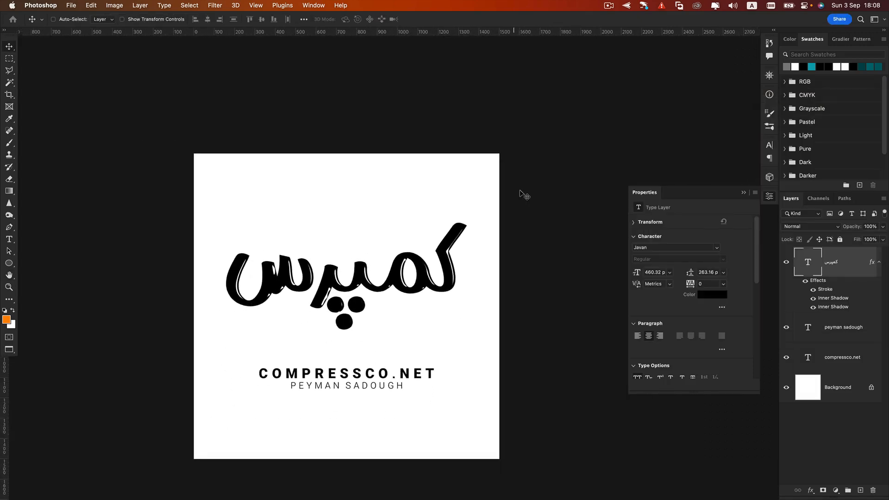
scroll(522, 193, up, 4)
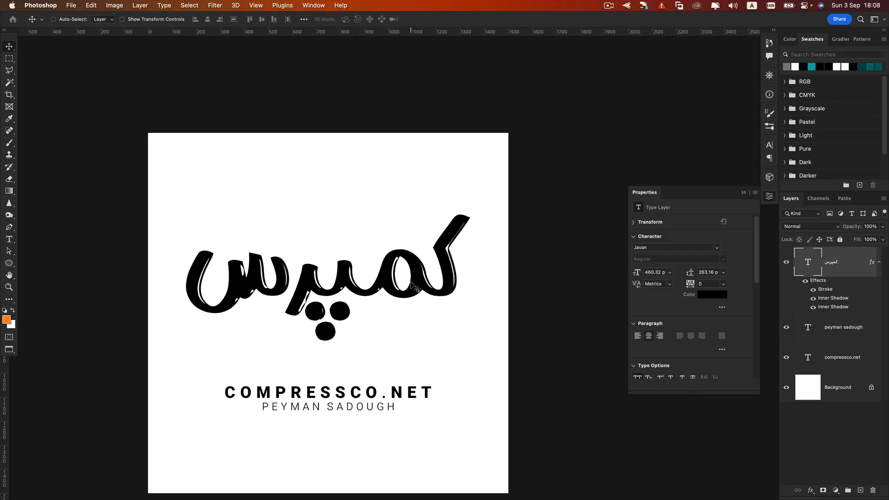
double_click(851, 264)
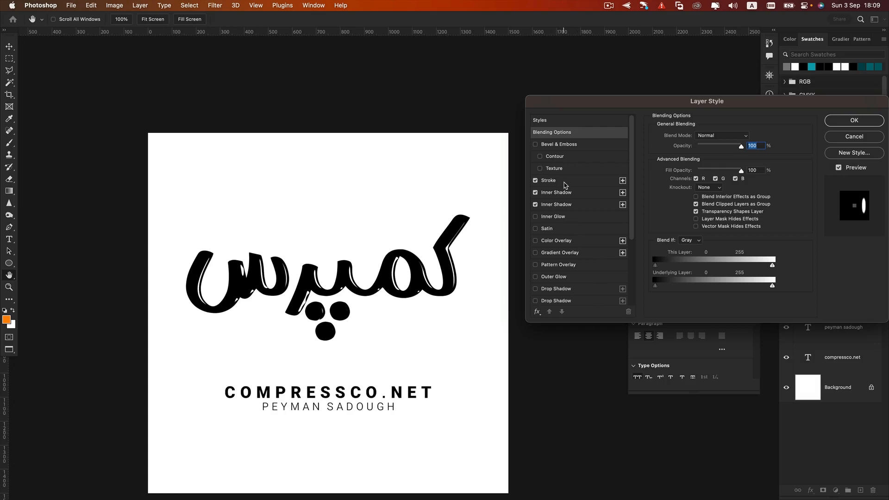
click(565, 184)
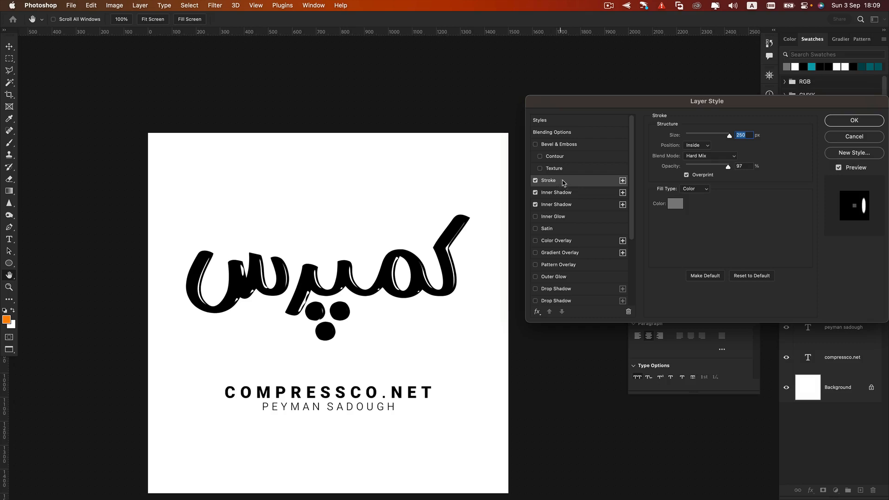
click(703, 148)
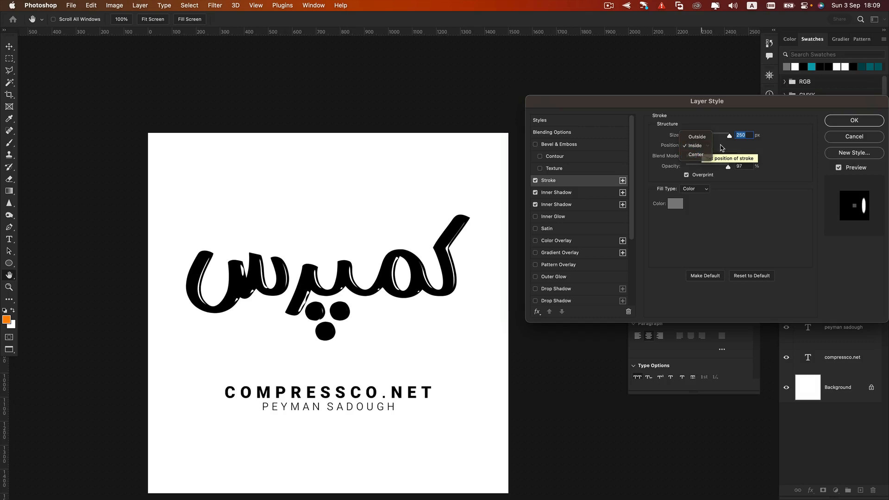
click(721, 147)
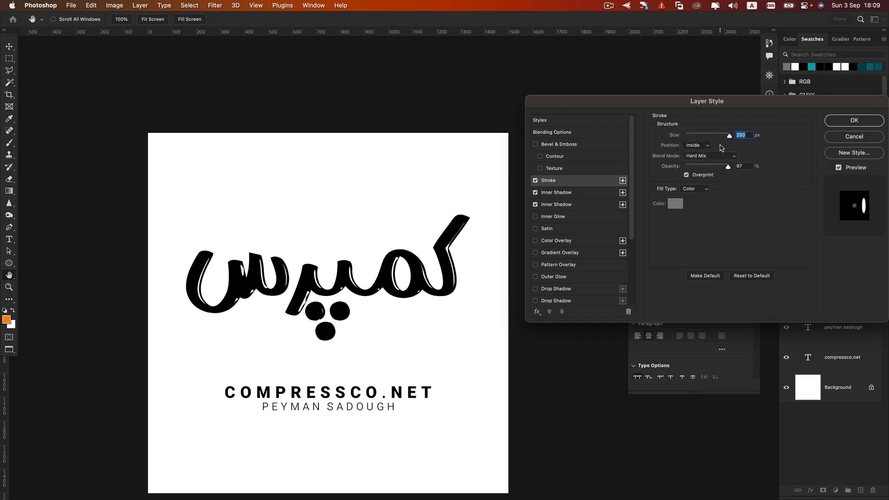
click(692, 191)
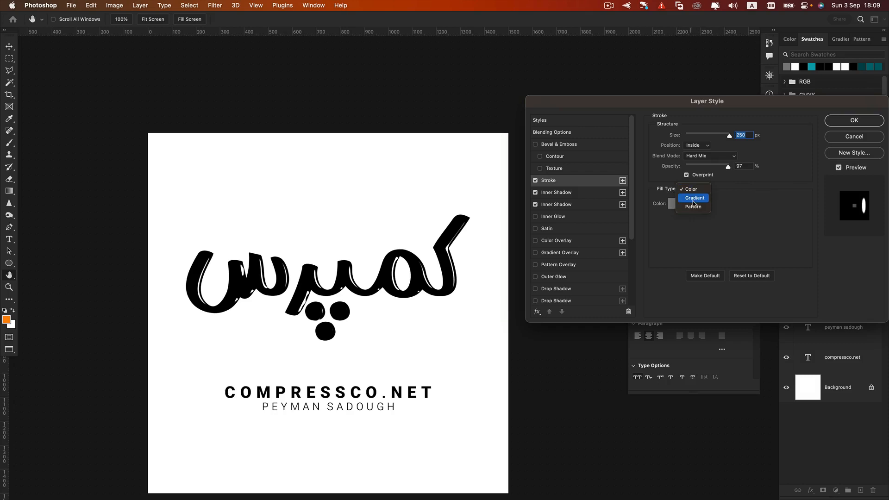
click(722, 204)
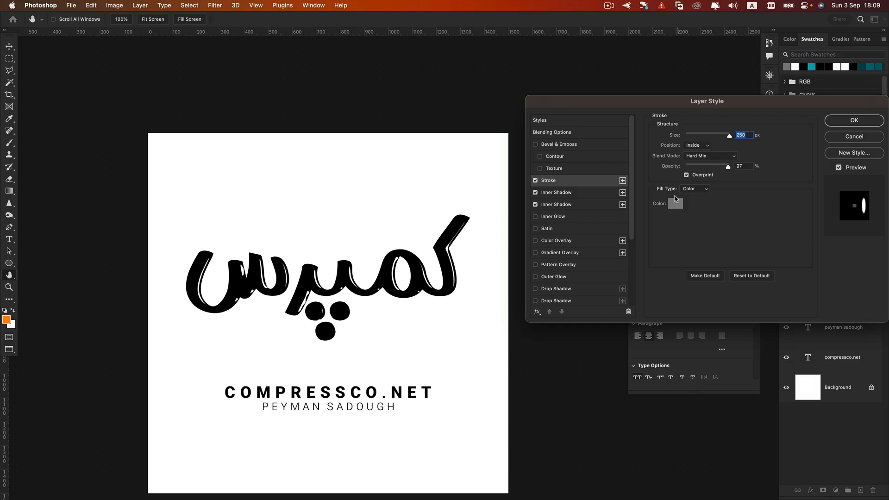
click(572, 195)
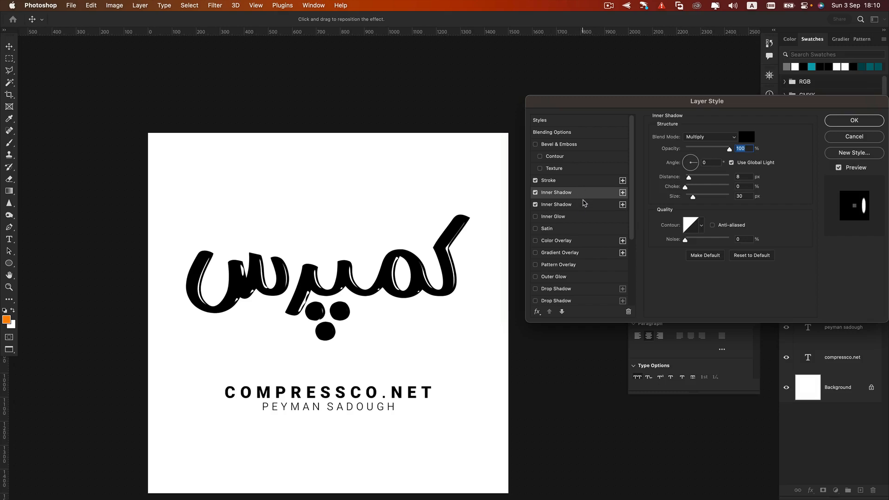
click(585, 204)
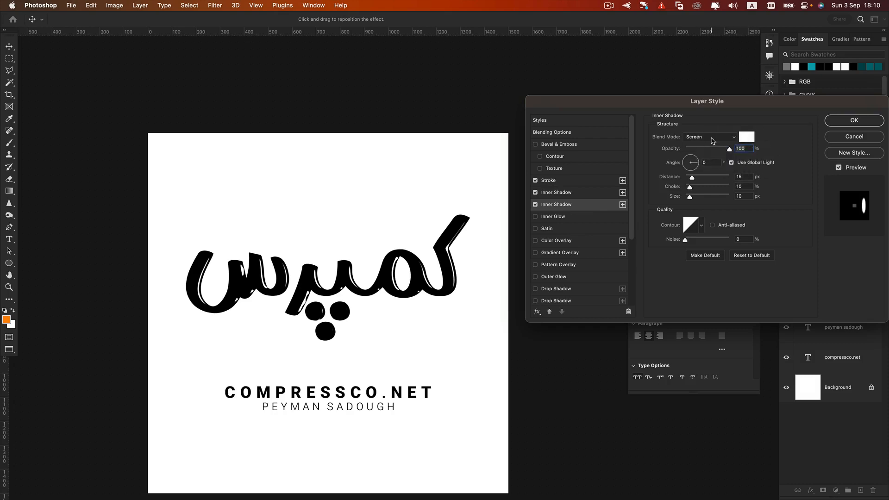
click(573, 193)
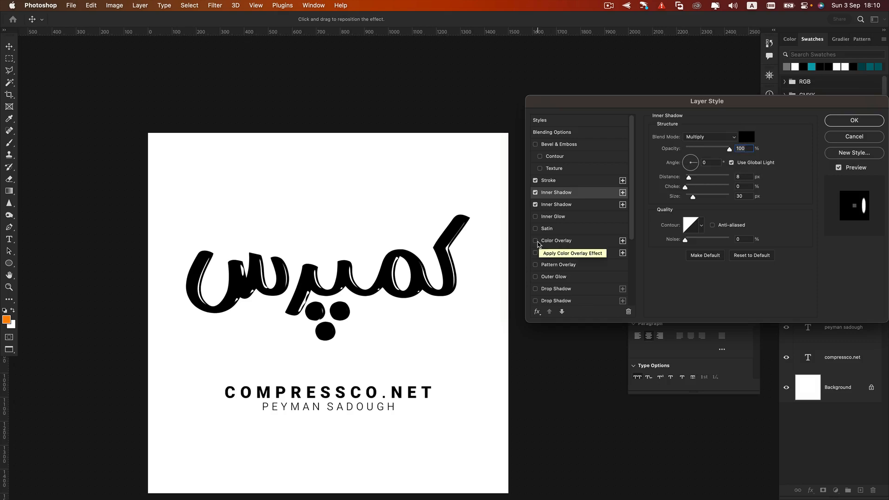
- Try a pink #ff0080 Color Overlay in Screen blend mode directly on the Persian word
click(534, 241)
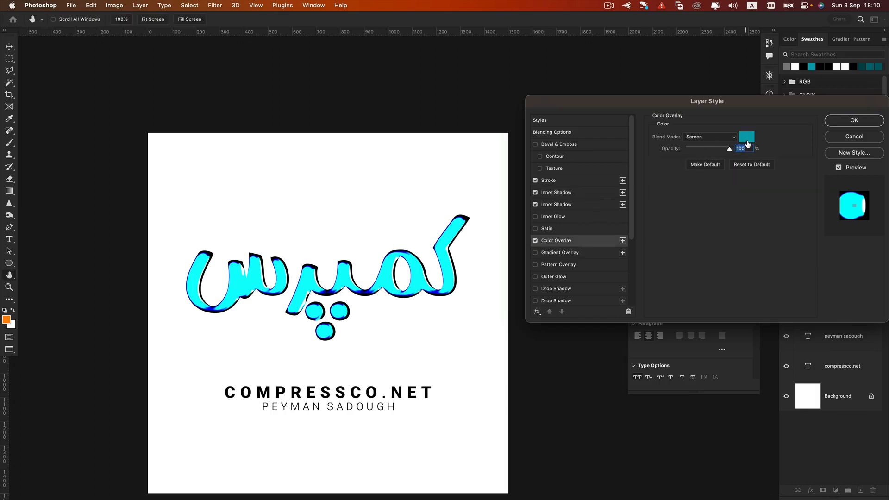
click(742, 169)
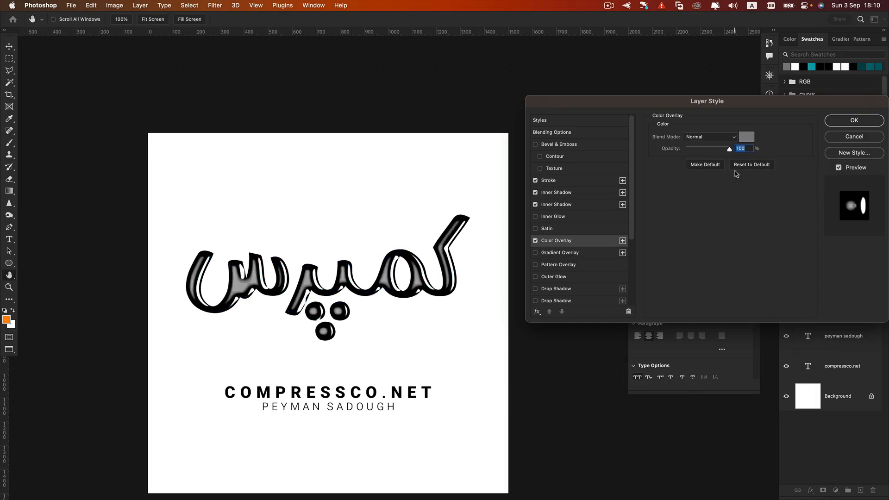
click(747, 137)
drag(706, 259, 721, 248)
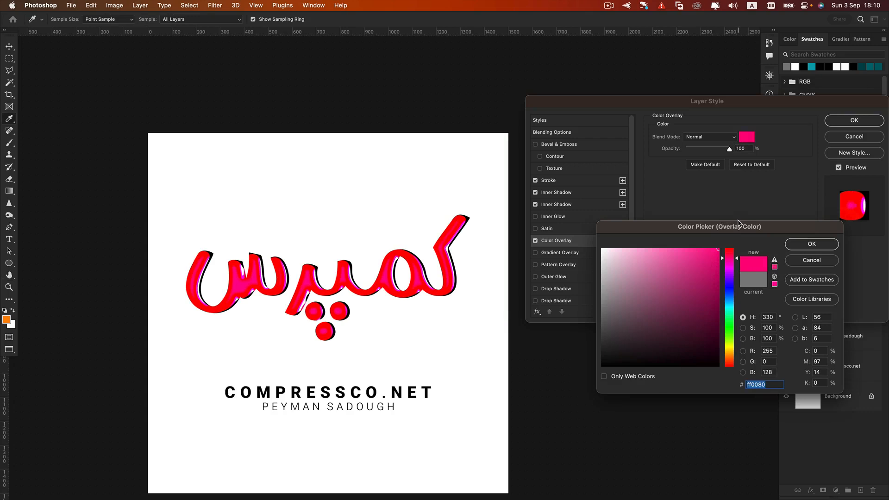
click(812, 244)
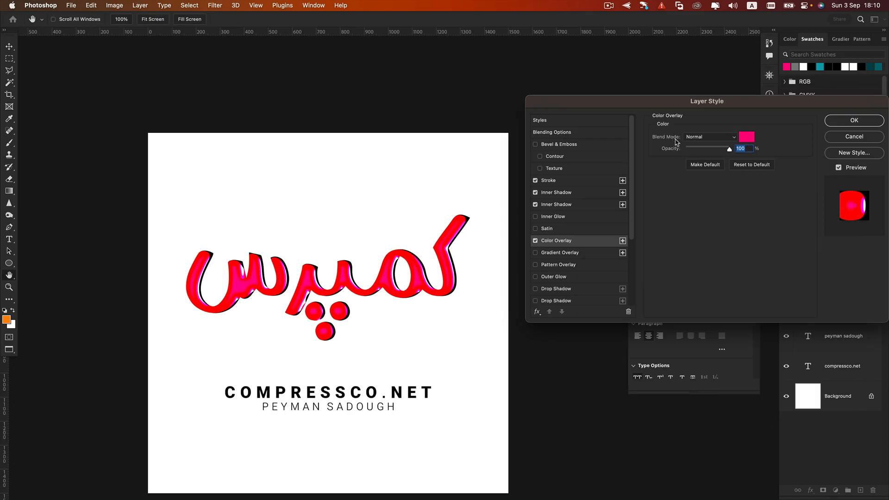
click(714, 139)
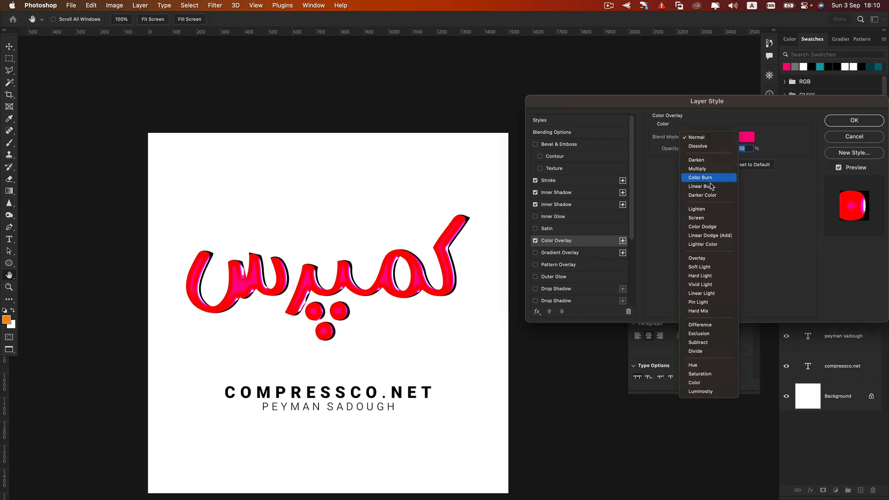
click(699, 218)
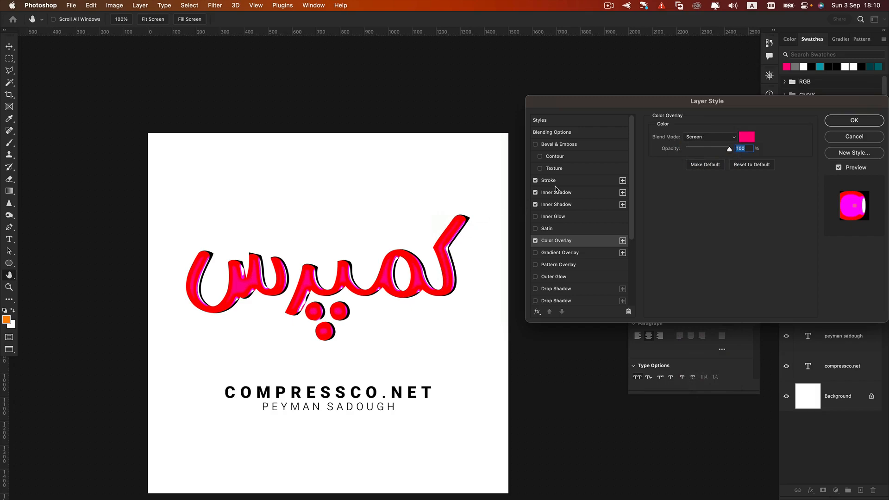
- Compare the word with and without the black Inner Shadow, and turn off its Color Overlay
click(536, 193)
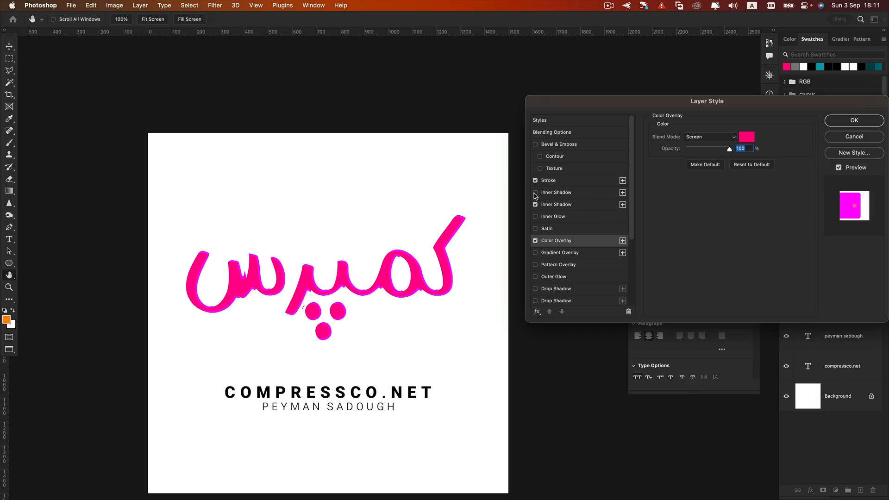
click(535, 192)
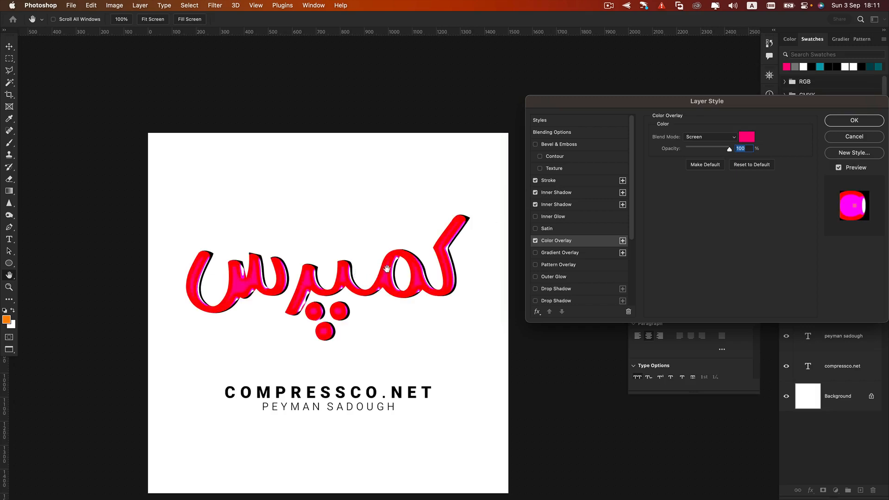
click(536, 241)
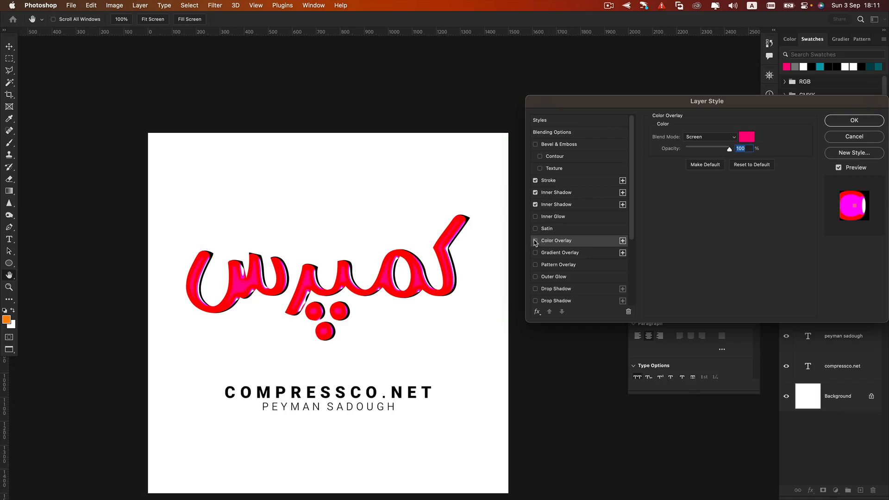
click(842, 122)
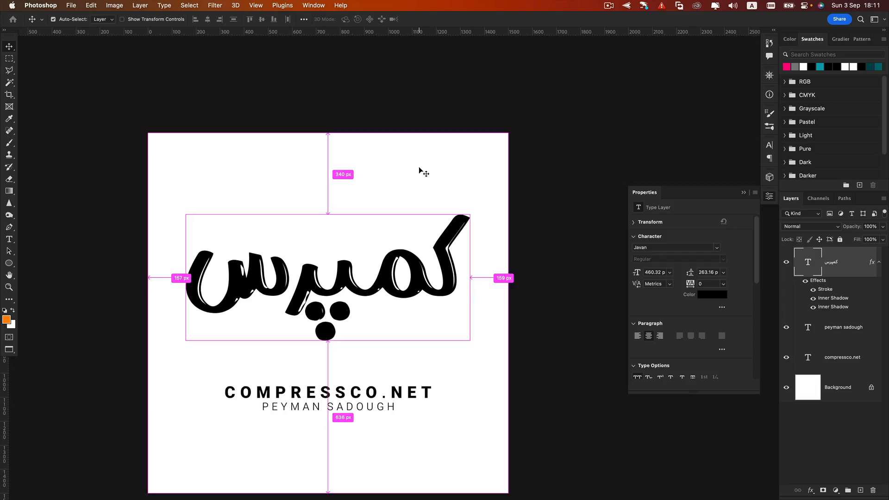
- Put the Persian word's layer in a group and add a Screen-mode Color Overlay to the group
key(super+g)
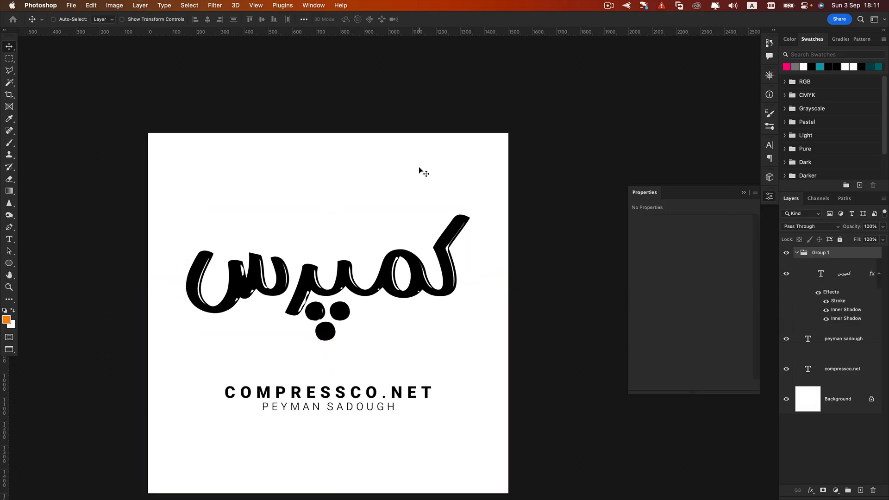
double_click(846, 255)
click(570, 241)
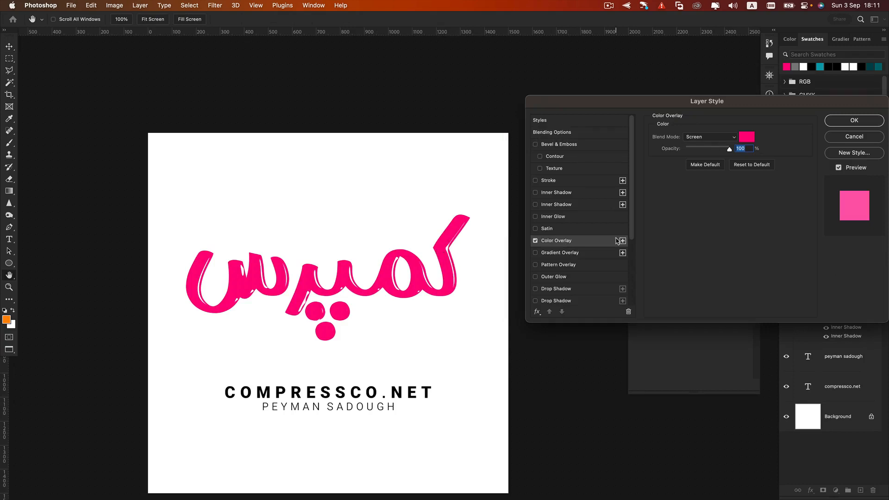
click(700, 138)
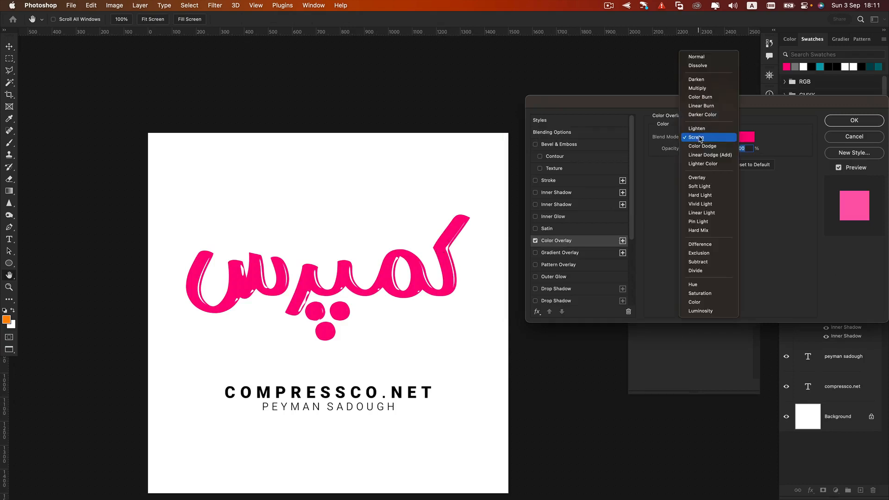
click(700, 139)
- Set the group's Color Overlay to teal with hue 185, saturation 100% and brightness 60%, keeping Screen blend mode
click(746, 137)
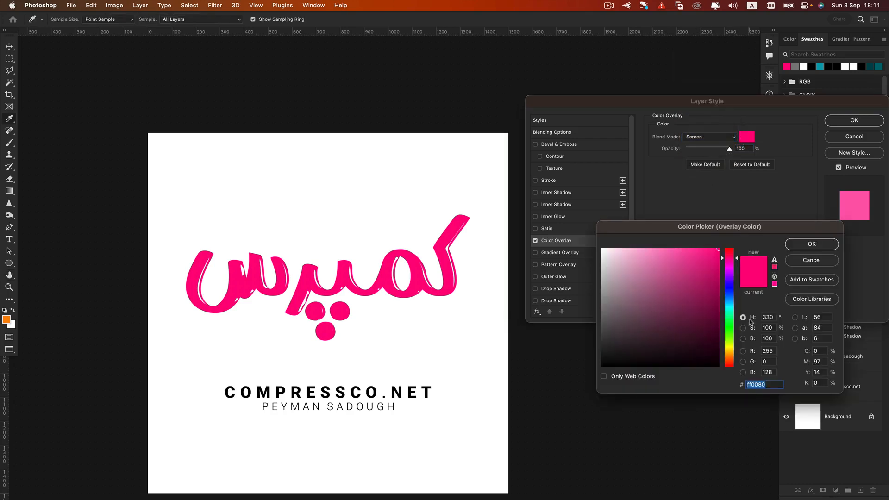
drag(675, 282, 602, 250)
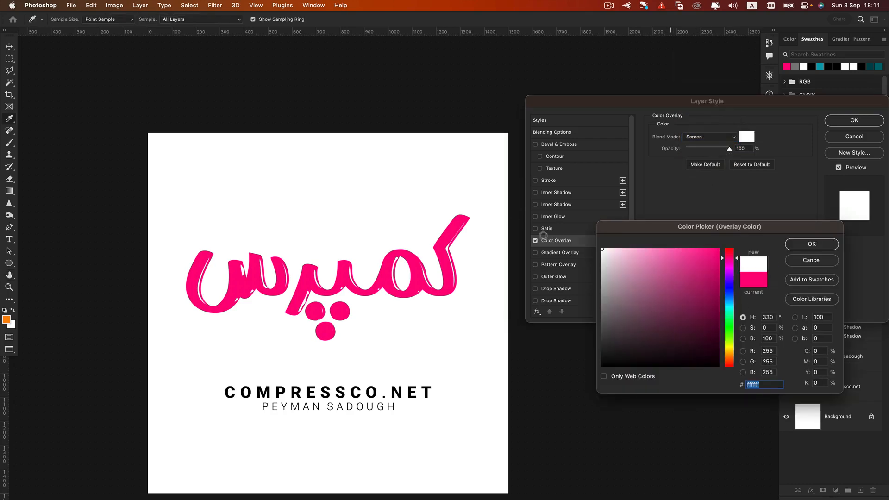
click(769, 316)
text(1)
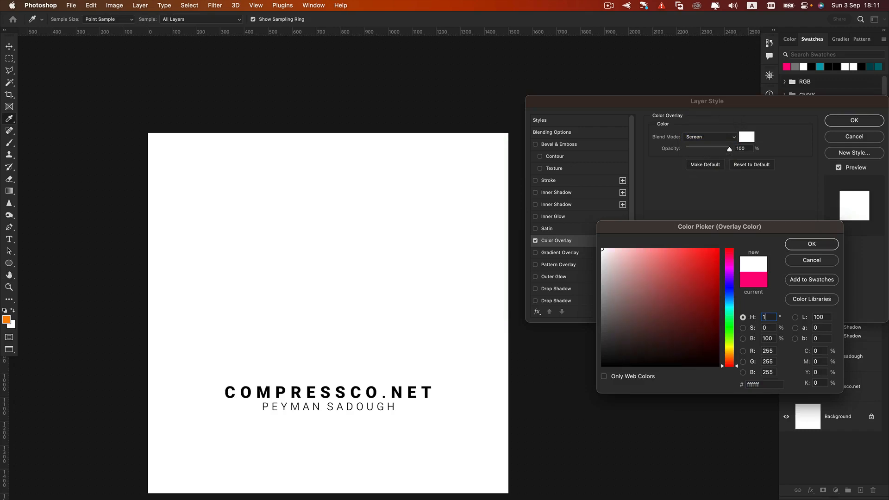
text(85)
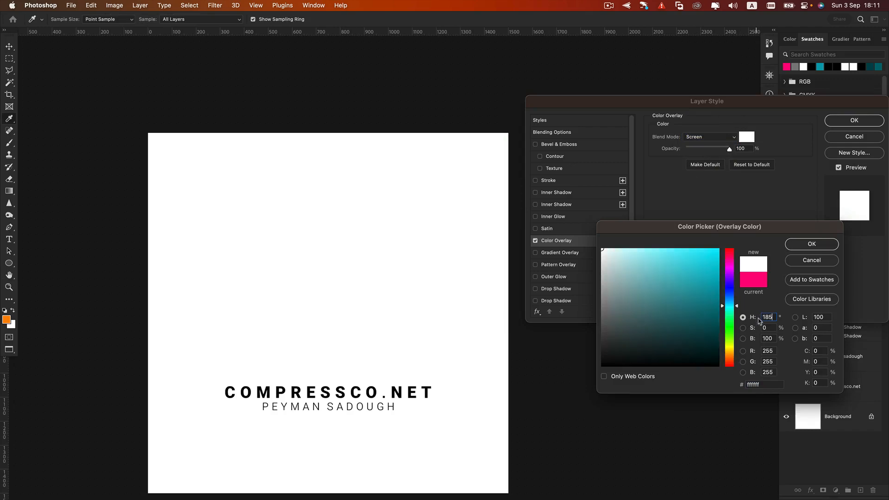
key(Tab)
text(100)
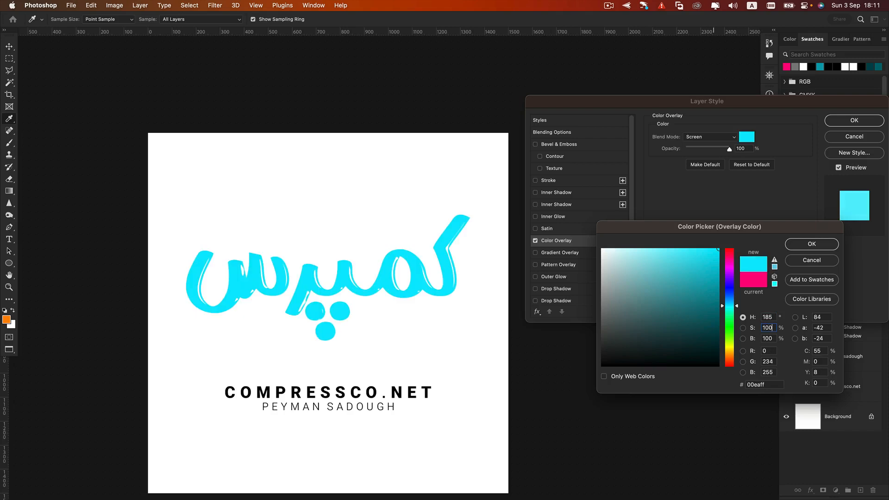
key(Tab)
text(6)
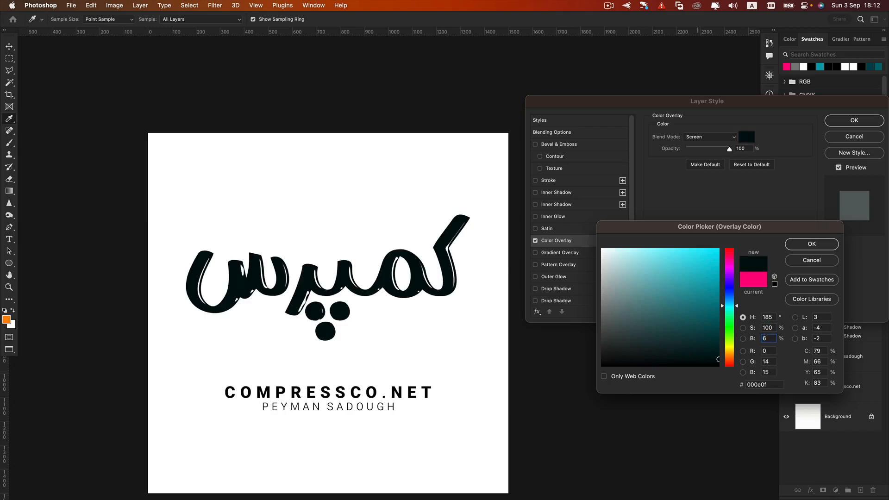
text(0)
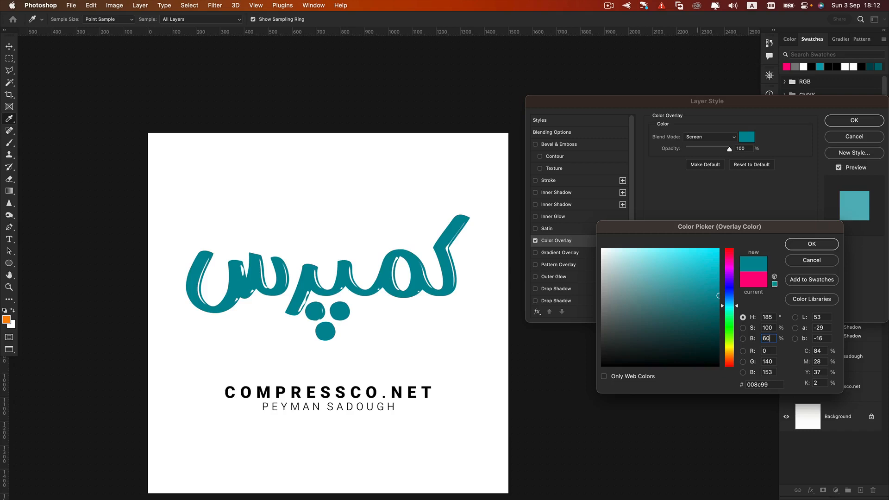
key(Return)
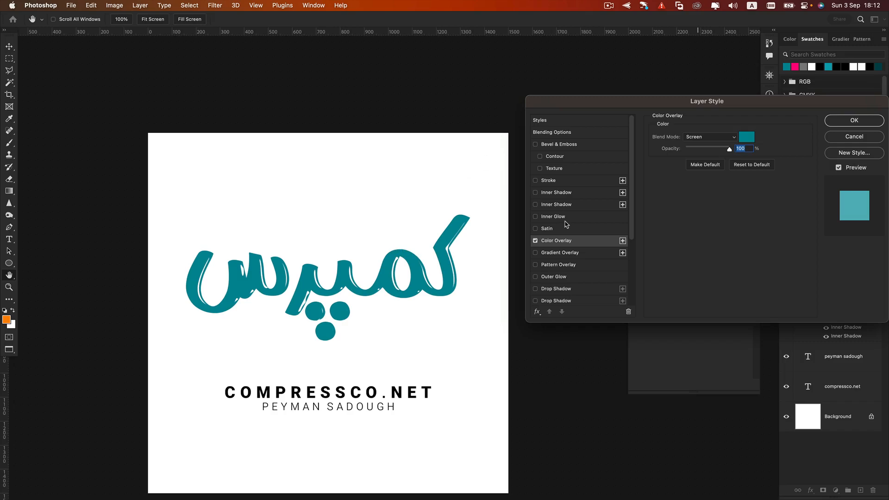
scroll(587, 261, down, 4)
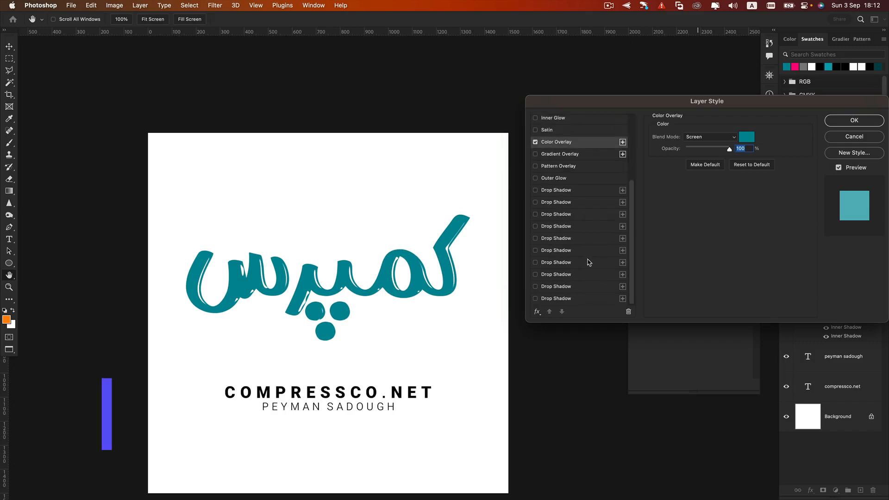